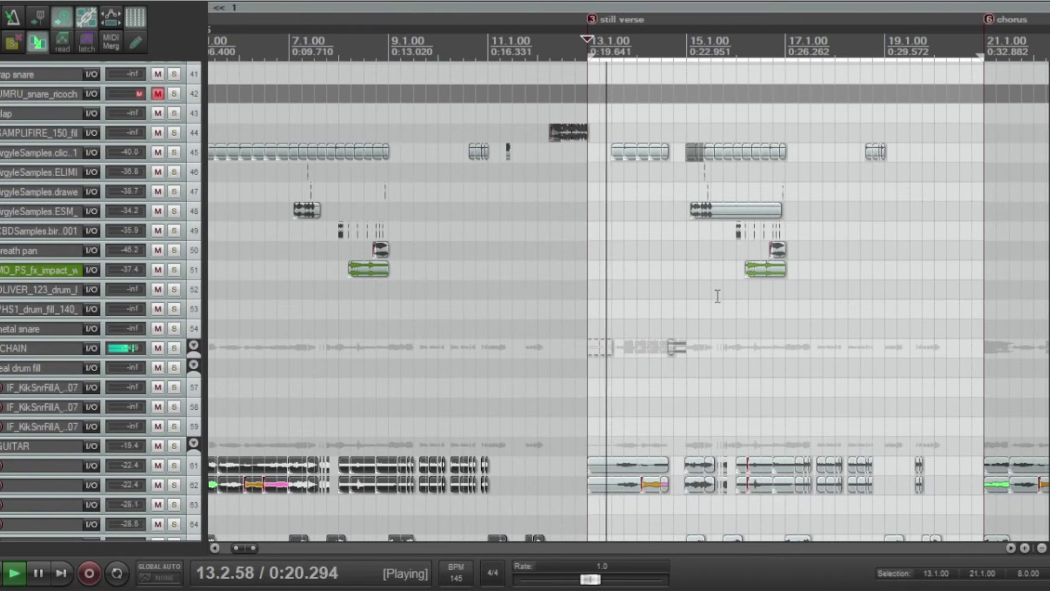
- Jump to the 'still verse' marker at bar 13 and play the drum and guitar tracks
{"action": "key", "text": "Page_Up"}
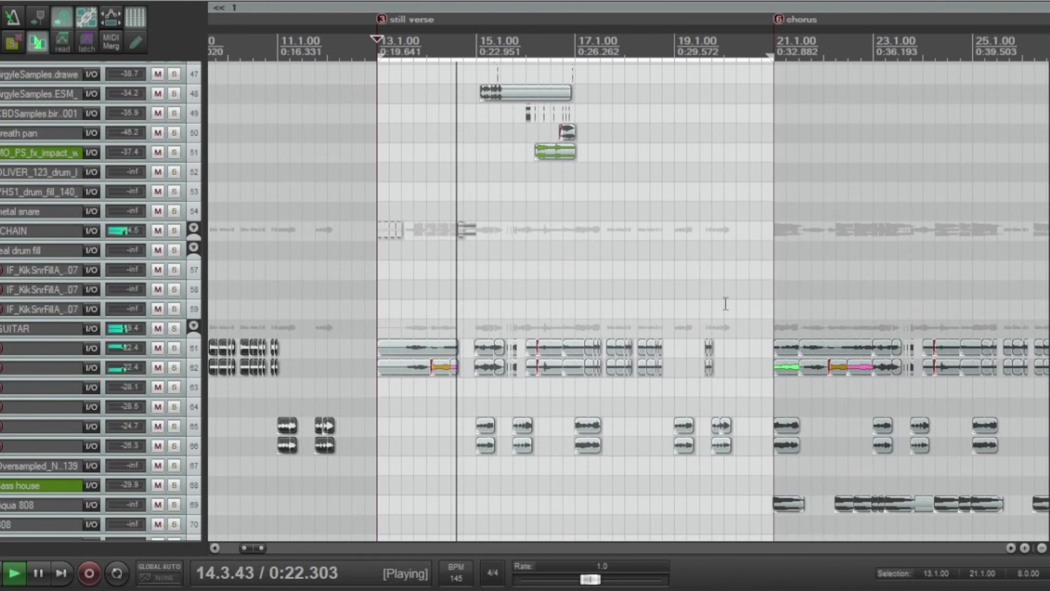
{"action": "scroll", "coordinate": [725, 303], "scroll_direction": "up", "scroll_amount": 2}
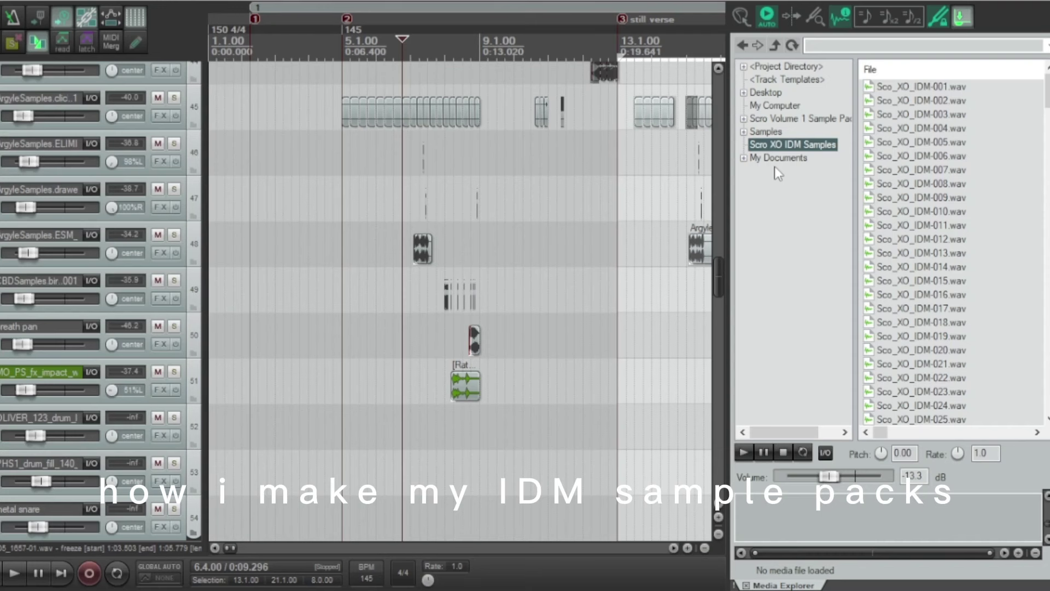
- Preview Sco_XO_IDM-001.wav, then step on to the next Scro XO IDM sample
{"action": "left_click", "coordinate": [932, 87]}
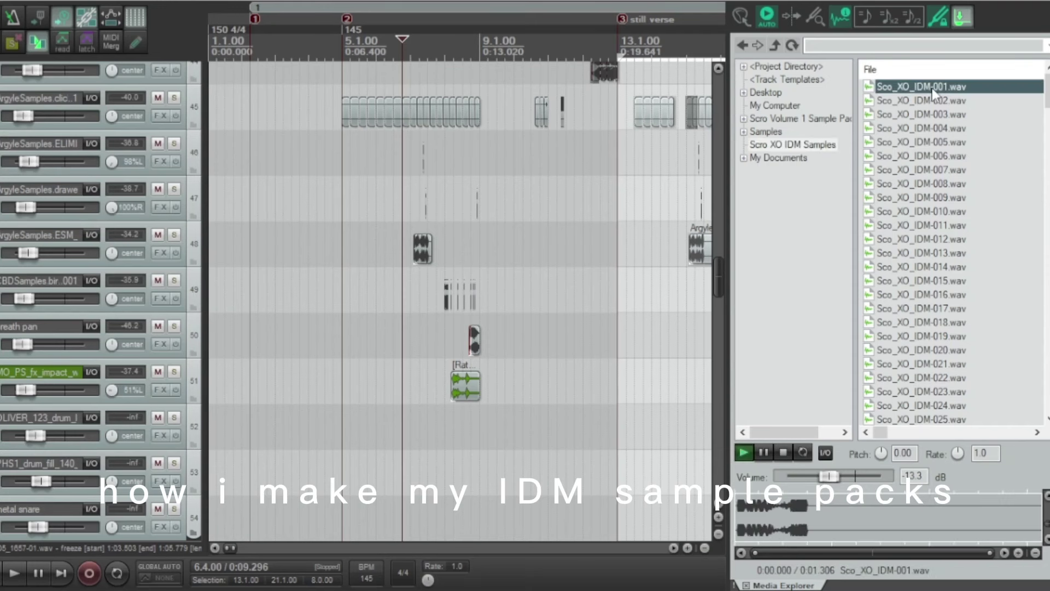
{"action": "key", "text": "Down"}
{"action": "key", "text": "Down"}
{"action": "key", "text": "Down"}
{"action": "key", "text": "Down"}
{"action": "key", "text": "Down"}
{"action": "key", "text": "Down"}
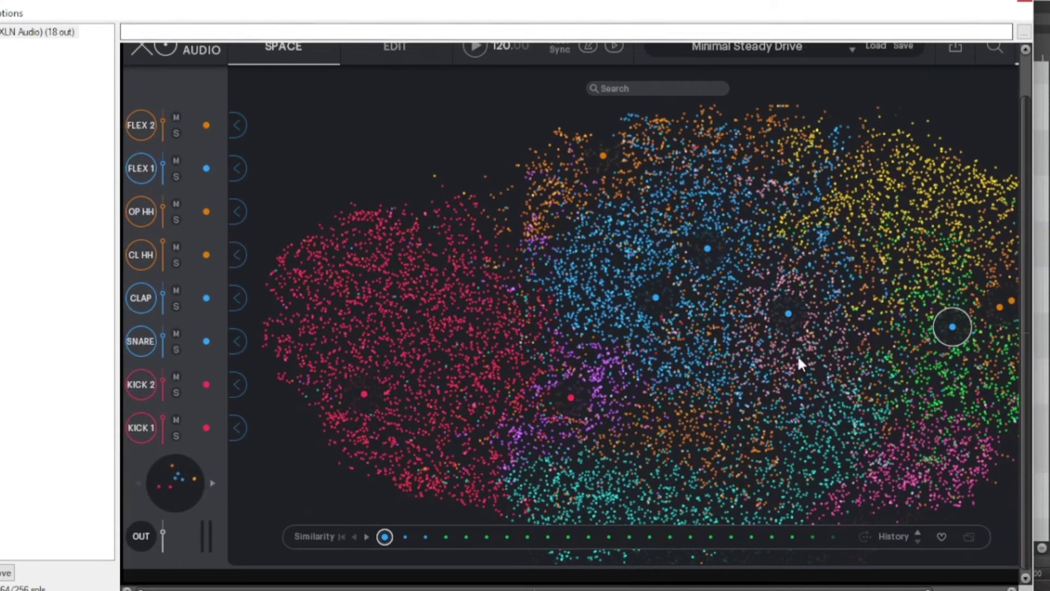
- Audition drum samples by sweeping across XO's Space sample map
{"action": "mouse_move", "coordinate": [856, 280]}
{"action": "left_mouse_down"}
{"action": "mouse_move", "coordinate": [717, 344]}
{"action": "mouse_move", "coordinate": [735, 401]}
{"action": "left_mouse_up"}
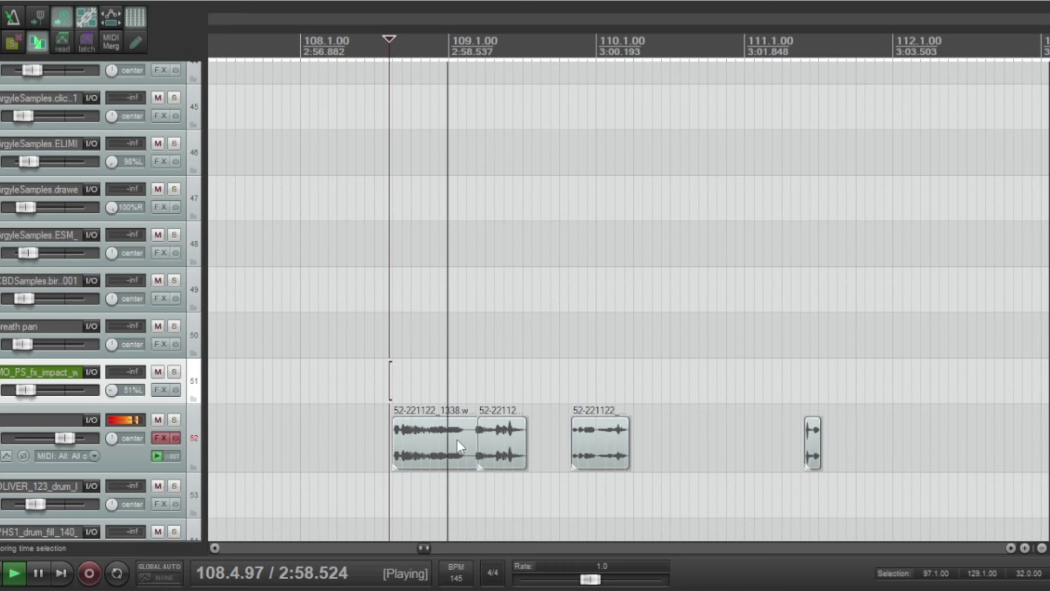
- Slide the first chopped piece of track 52's take earlier on the timeline
{"action": "left_click_drag", "start_coordinate": [457, 439], "coordinate": [381, 439]}
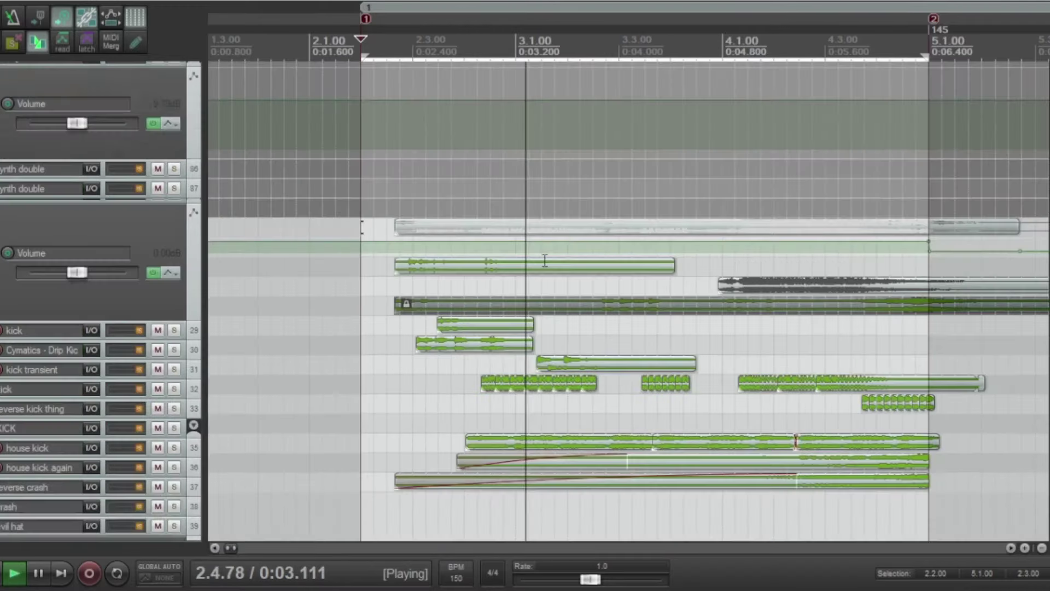
- Bring track 81 into view and start playback of the still verse section
{"action": "scroll", "coordinate": [543, 261], "scroll_direction": "down", "scroll_amount": 3}
{"action": "scroll", "coordinate": [558, 277], "scroll_direction": "down", "scroll_amount": 3}
{"action": "scroll", "coordinate": [557, 277], "scroll_direction": "right", "scroll_amount": 5}
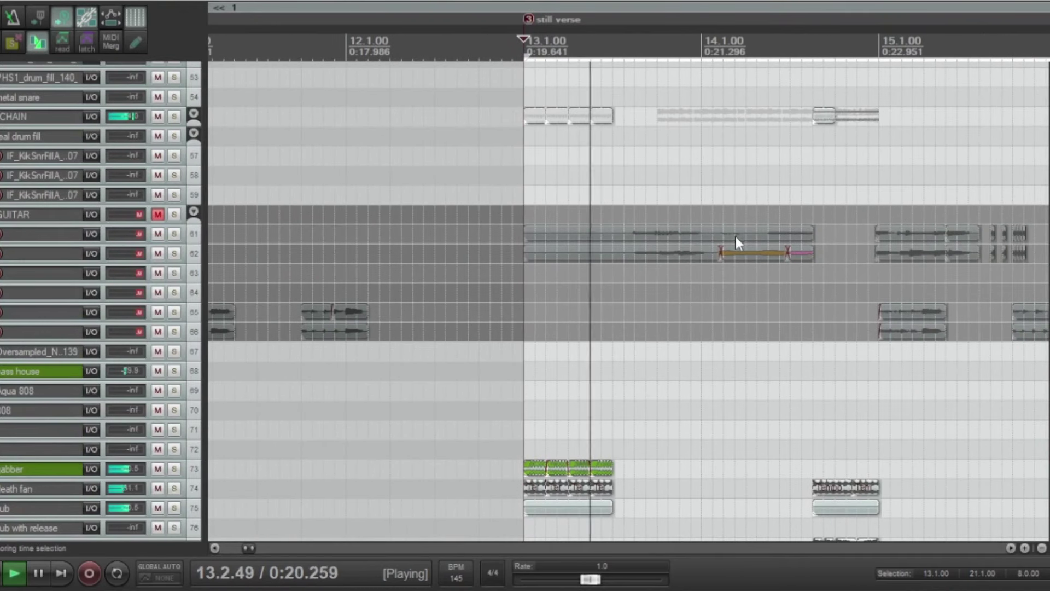
{"action": "key", "text": "space"}
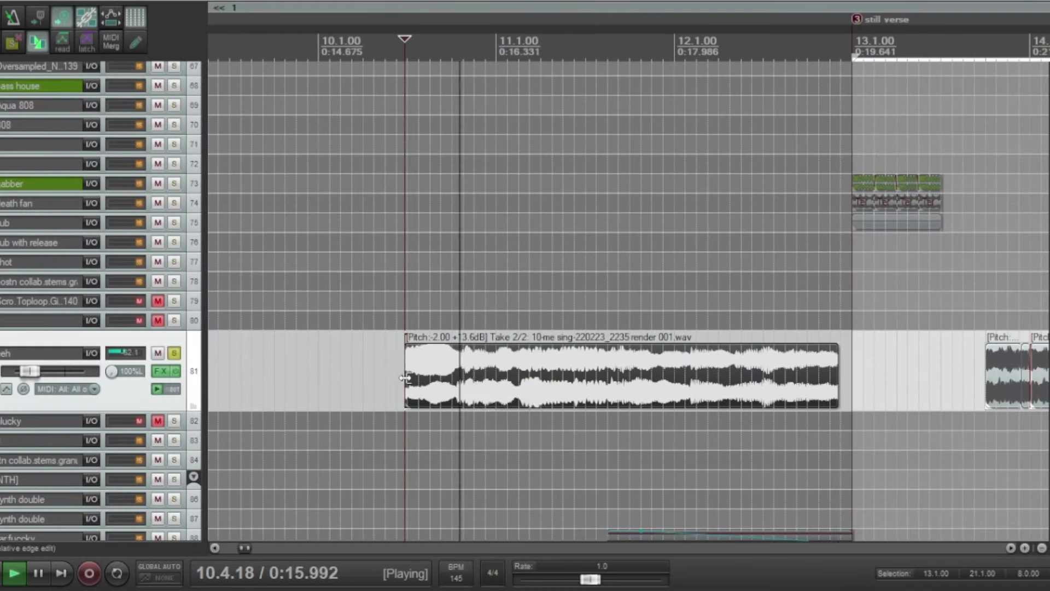
- Stretch track 81's vocal take back to bar 9, remove it, and resume playback
{"action": "left_click_drag", "start_coordinate": [290, 385], "coordinate": [222, 384]}
{"action": "scroll", "coordinate": [391, 345], "scroll_direction": "down", "scroll_amount": 5}
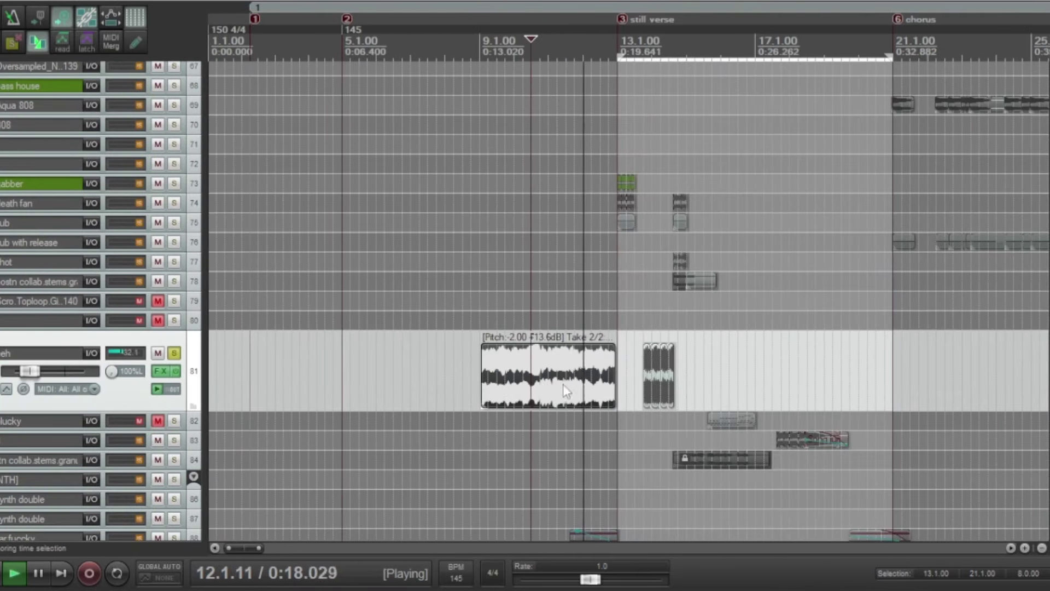
{"action": "key", "text": "ctrl+z"}
{"action": "key", "text": "space"}
{"action": "scroll", "coordinate": [635, 381], "scroll_direction": "up", "scroll_amount": 6}
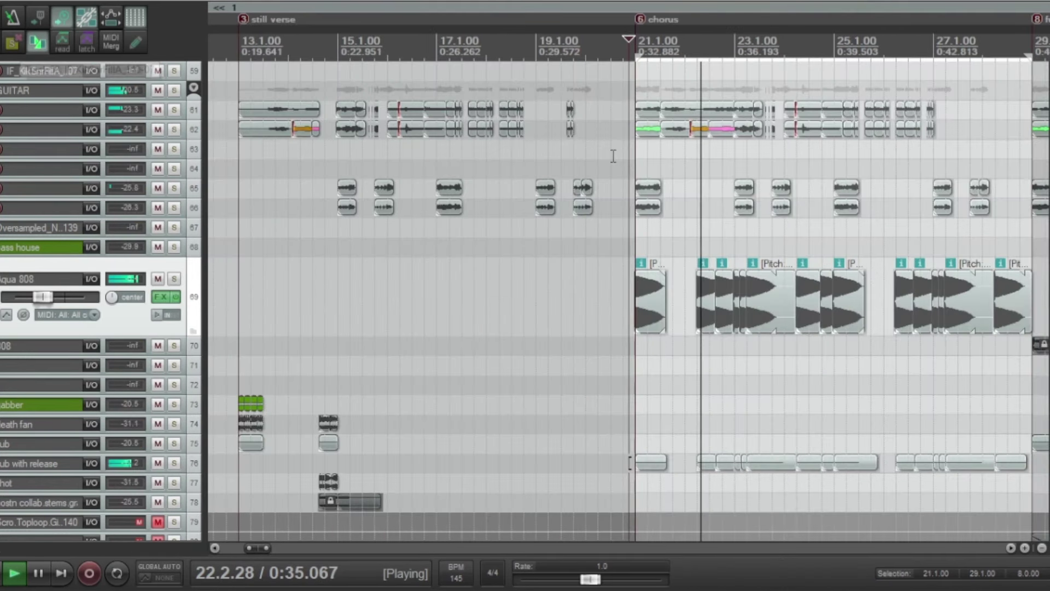
- Set the play start at bar 29 on hat track 39 and play the full beat section
{"action": "scroll", "coordinate": [586, 190], "scroll_direction": "down", "scroll_amount": 3}
{"action": "scroll", "coordinate": [573, 205], "scroll_direction": "up", "scroll_amount": 4}
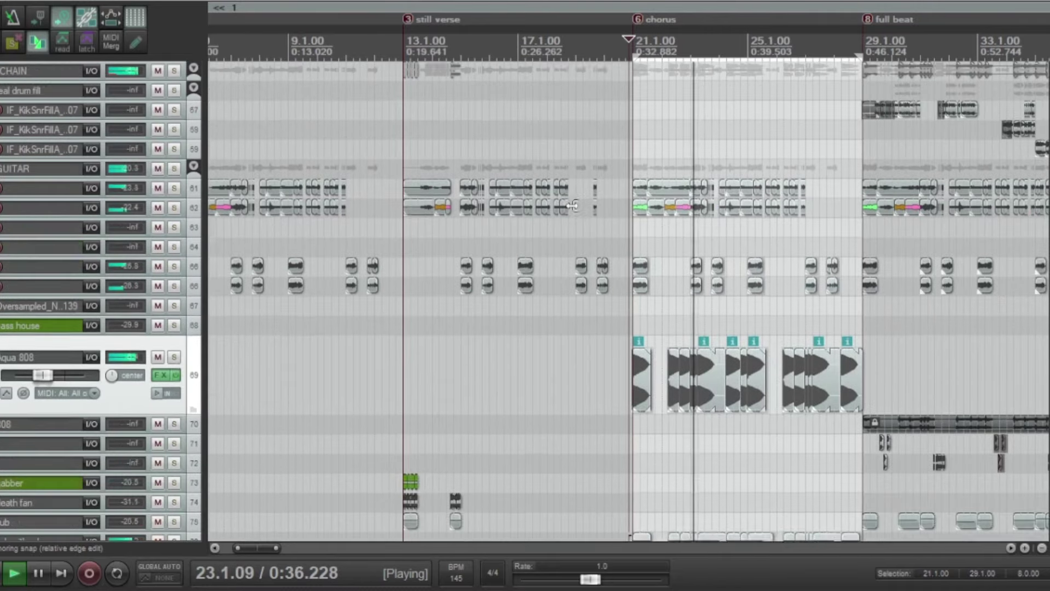
{"action": "scroll", "coordinate": [572, 205], "scroll_direction": "up", "scroll_amount": 10}
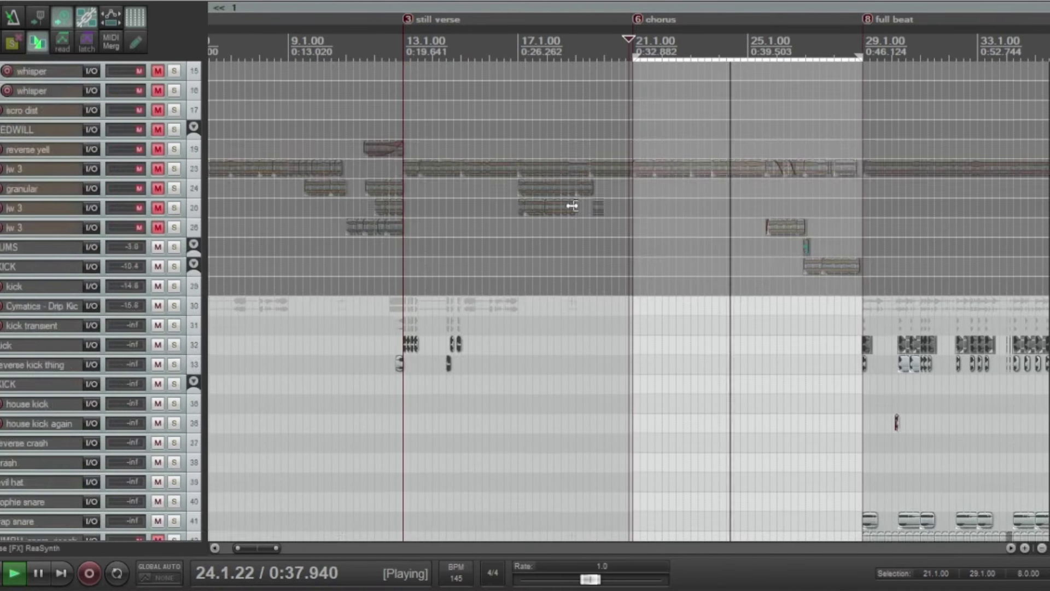
{"action": "scroll", "coordinate": [695, 80], "scroll_direction": "up", "scroll_amount": 5}
{"action": "scroll", "coordinate": [727, 235], "scroll_direction": "down", "scroll_amount": 3}
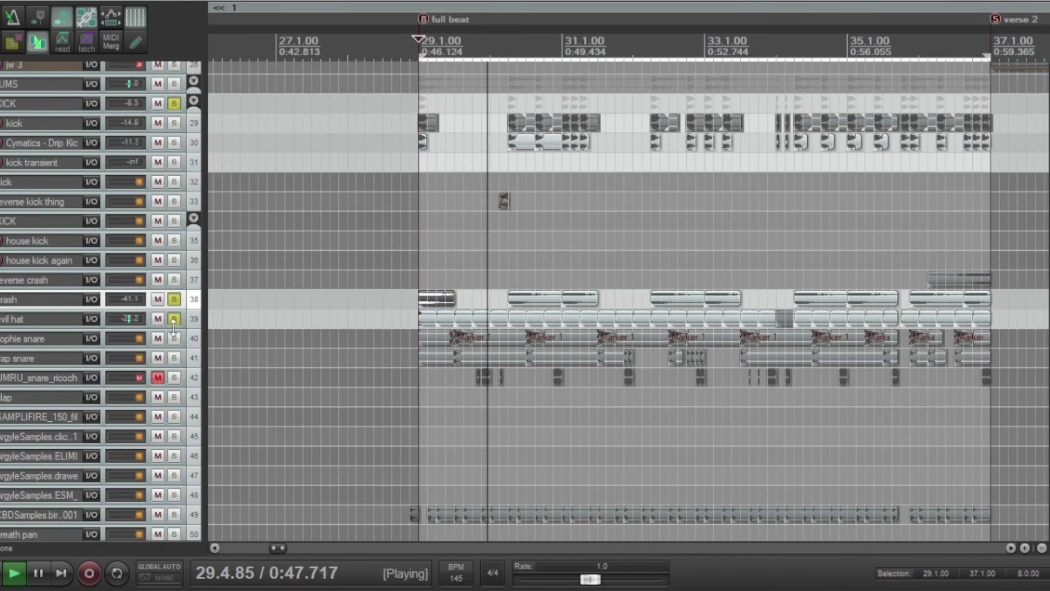
{"action": "left_click", "coordinate": [434, 317]}
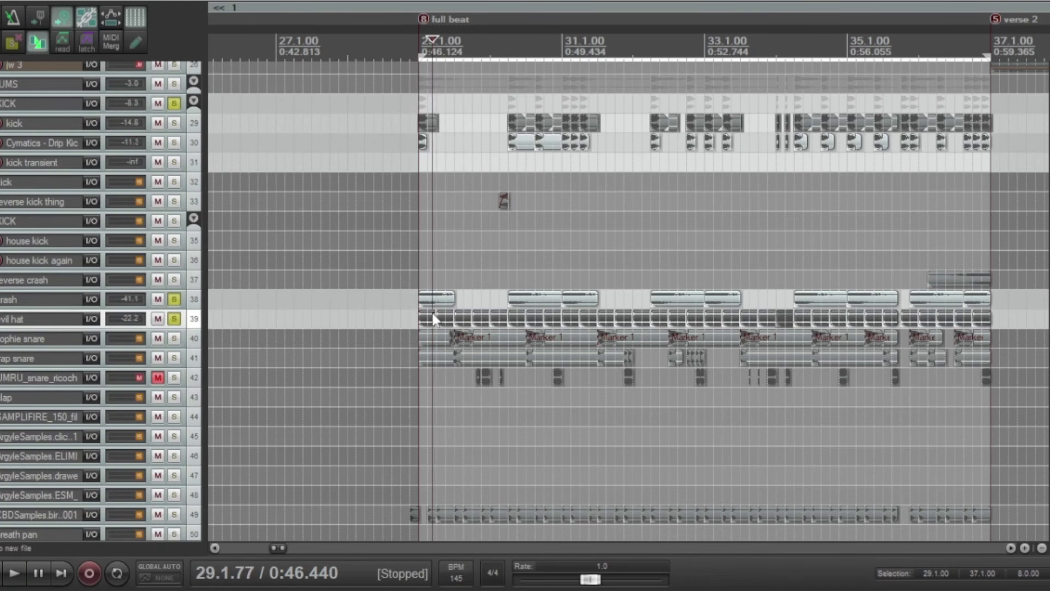
{"action": "left_click", "coordinate": [409, 283]}
{"action": "key", "text": "space"}
{"action": "left_click", "coordinate": [447, 321]}
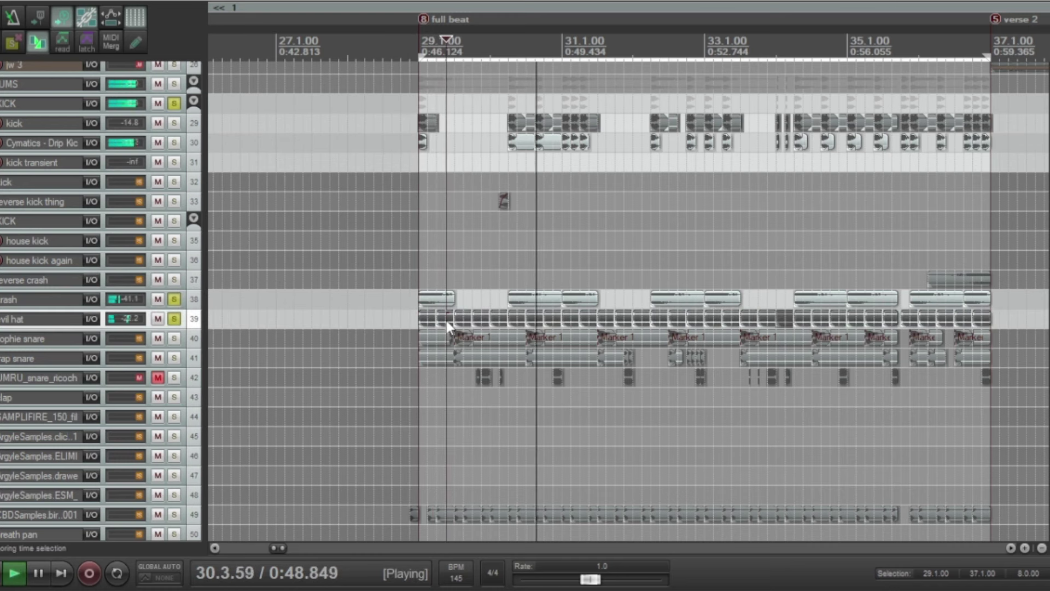
{"action": "key", "text": "space"}
{"action": "key", "text": "space"}
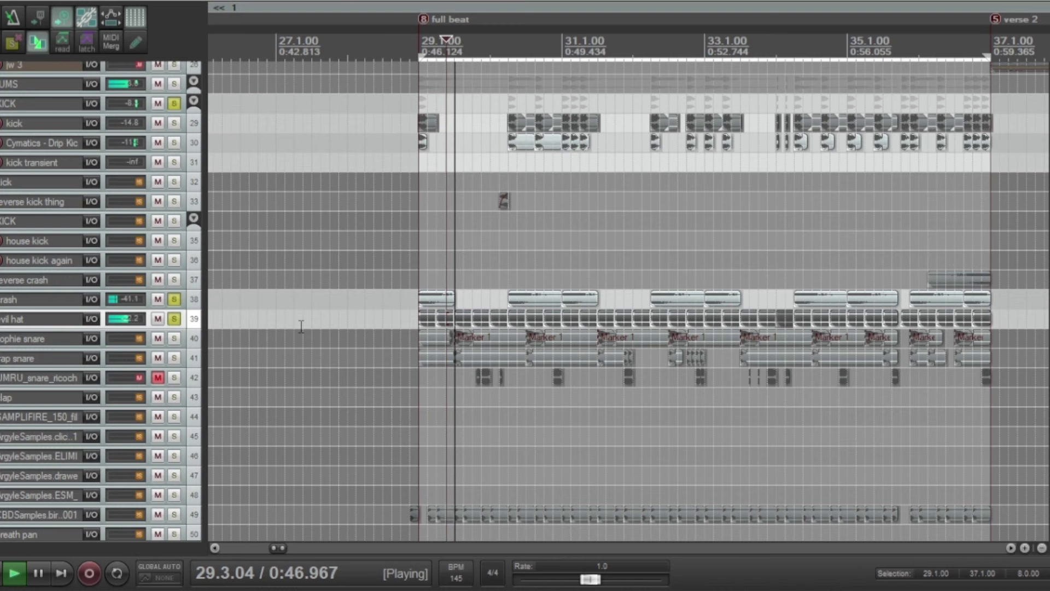
- Solo snare tracks 40 and 41, then 808 track 70, clear all solos, and solo track 71
{"action": "left_click", "coordinate": [174, 338]}
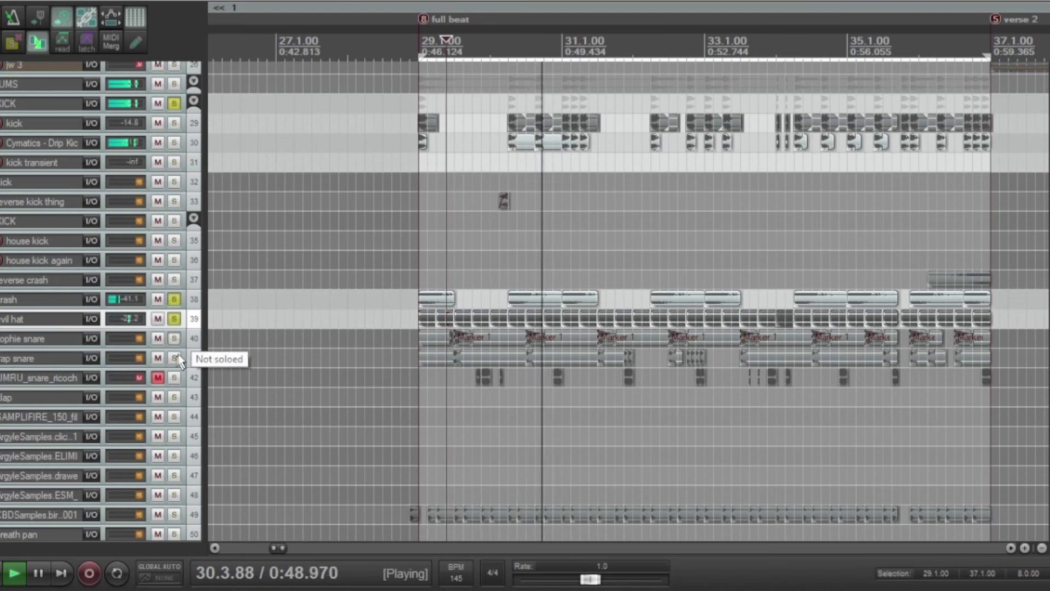
{"action": "left_click", "coordinate": [175, 358]}
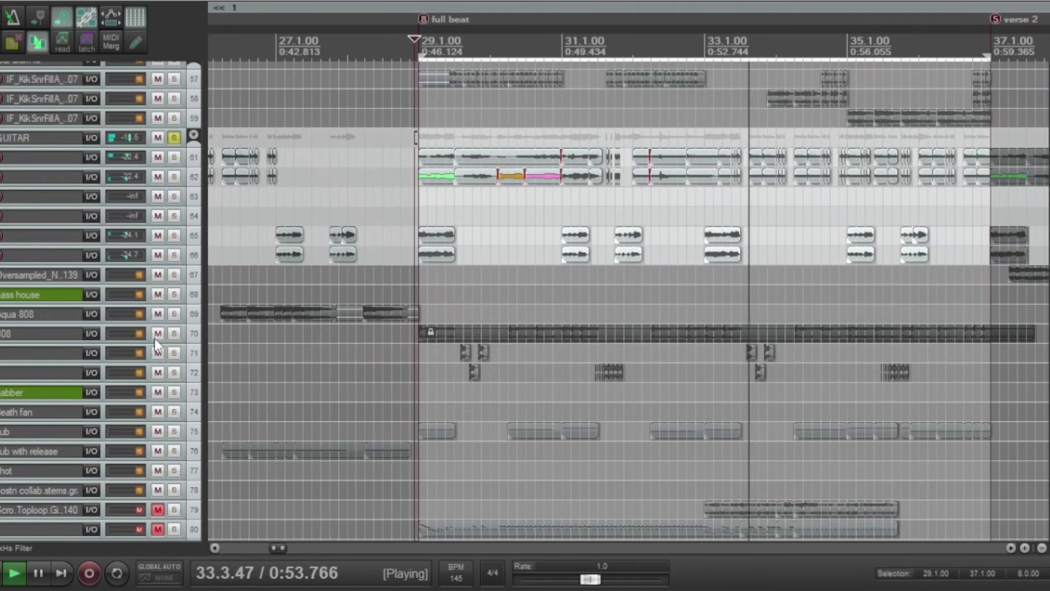
{"action": "left_click", "coordinate": [174, 333]}
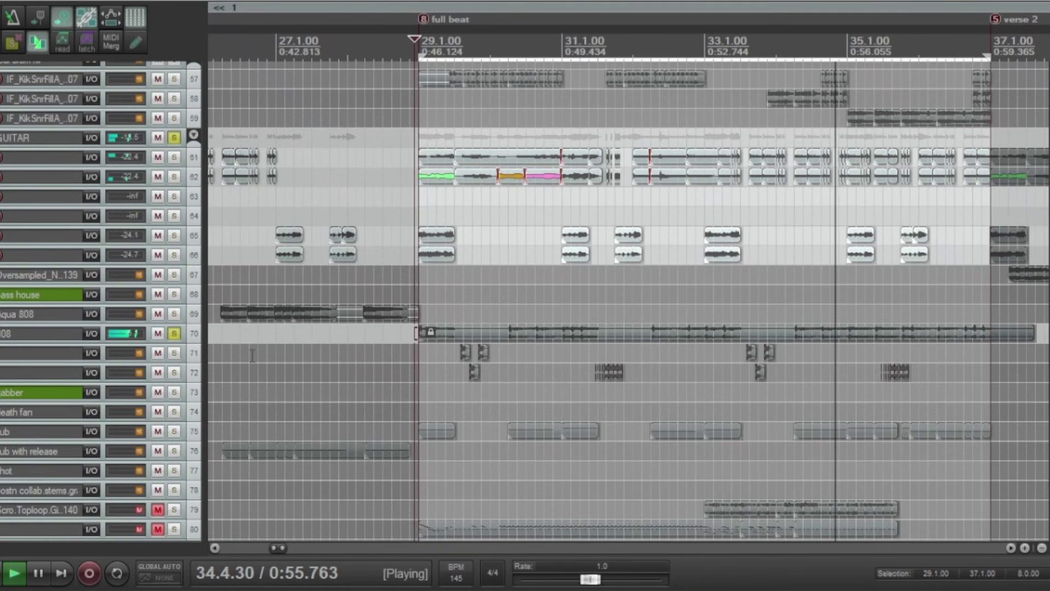
{"action": "key", "text": "ctrl+alt+F9"}
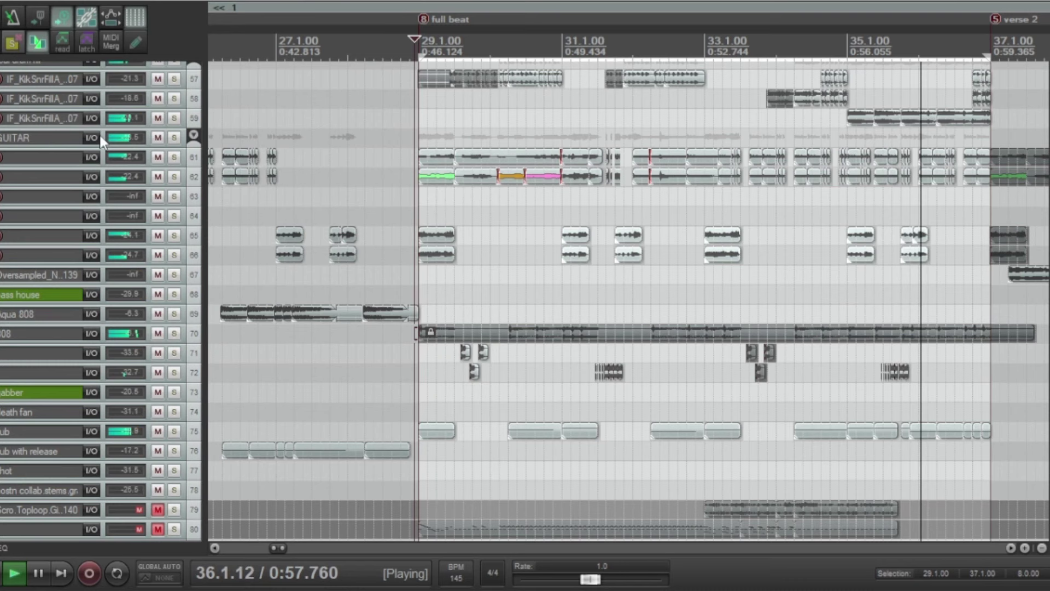
{"action": "left_click", "coordinate": [465, 352]}
{"action": "key", "text": "space"}
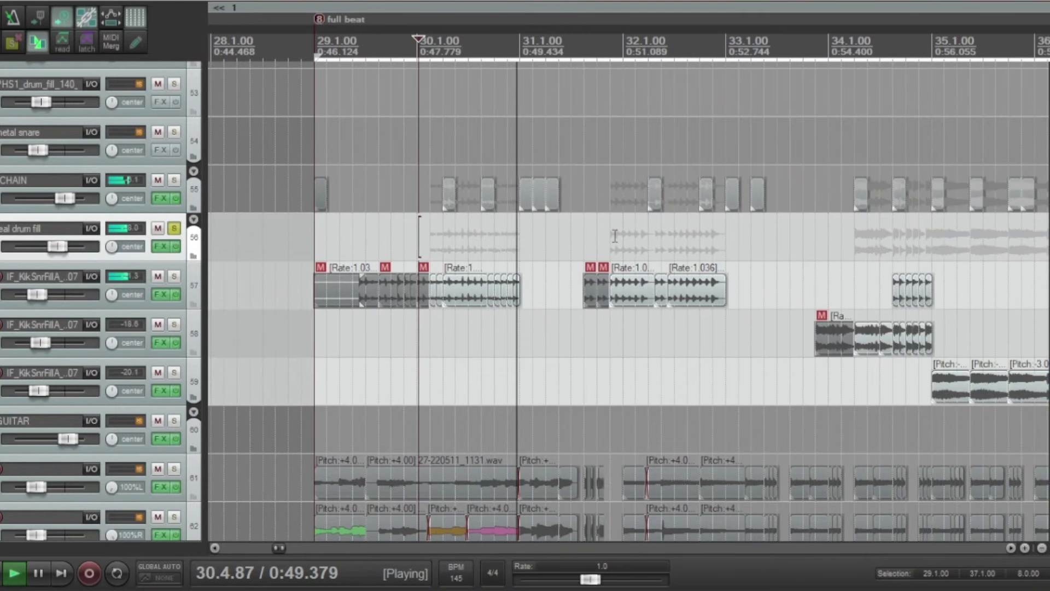
- Scroll the arrange view right to the verse 2 marker at bar 37 and down to the synth doubles
{"action": "scroll", "coordinate": [680, 238], "scroll_direction": "down", "scroll_amount": 2}
{"action": "scroll", "coordinate": [711, 239], "scroll_direction": "right", "scroll_amount": 3}
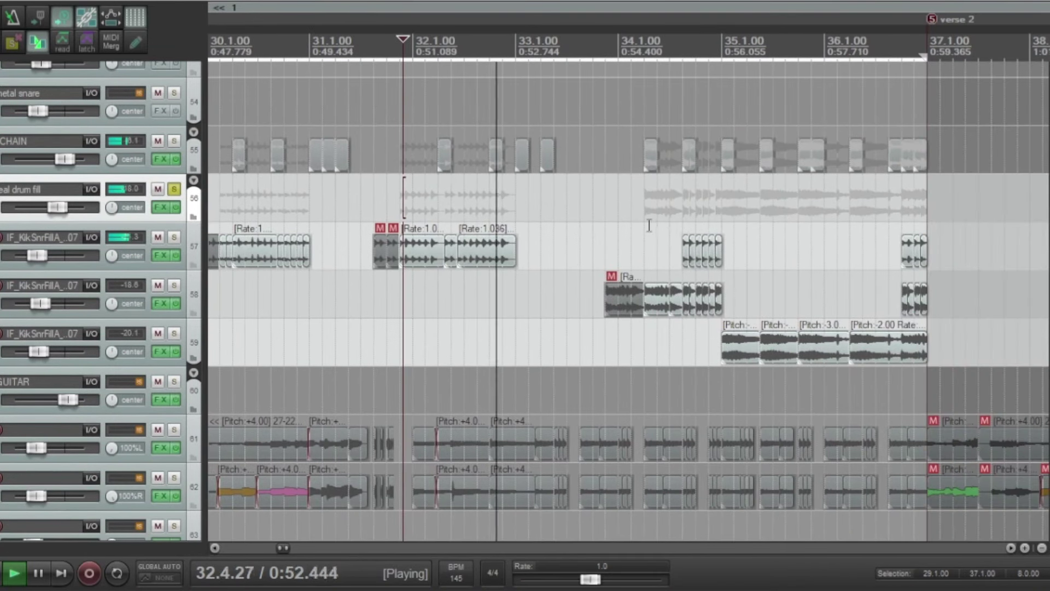
{"action": "scroll", "coordinate": [668, 228], "scroll_direction": "right", "scroll_amount": 5}
{"action": "scroll", "coordinate": [563, 292], "scroll_direction": "down", "scroll_amount": 3}
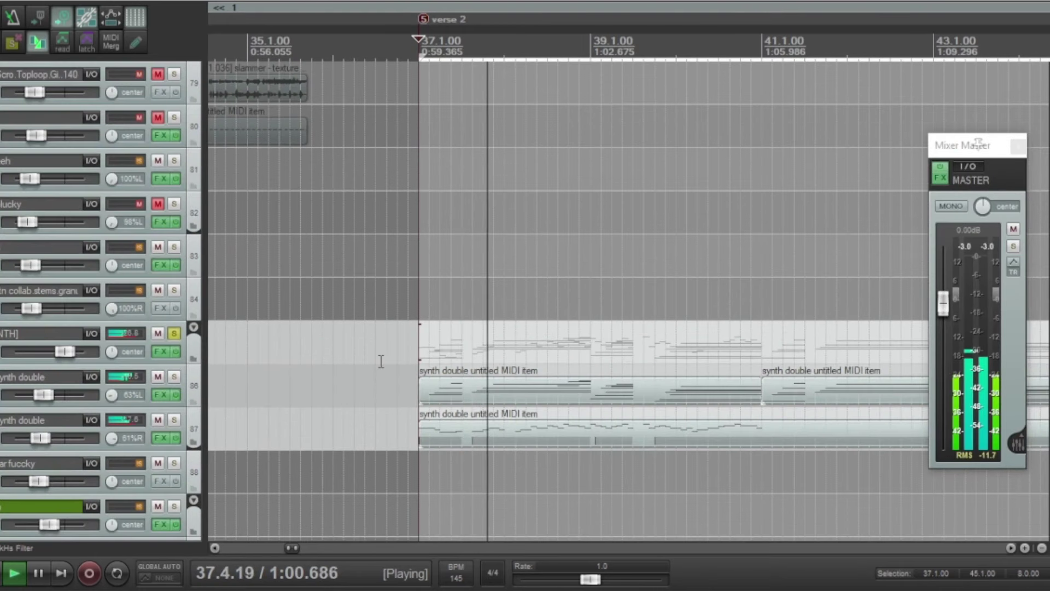
{"action": "scroll", "coordinate": [382, 361], "scroll_direction": "down", "scroll_amount": 2}
{"action": "scroll", "coordinate": [447, 355], "scroll_direction": "up", "scroll_amount": 2}
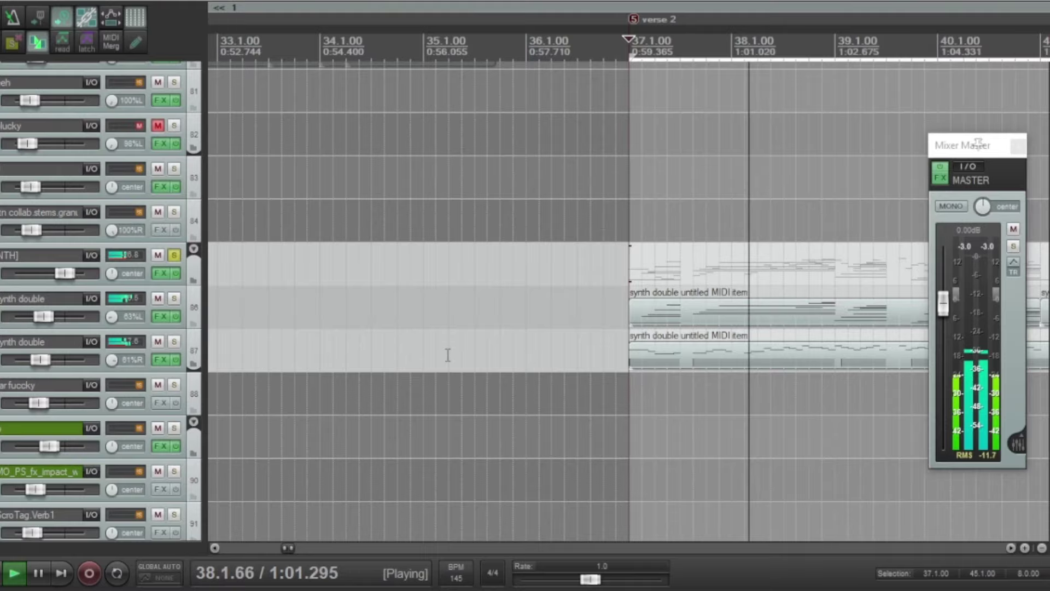
{"action": "scroll", "coordinate": [471, 345], "scroll_direction": "right", "scroll_amount": 2}
{"action": "scroll", "coordinate": [471, 346], "scroll_direction": "up", "scroll_amount": 2}
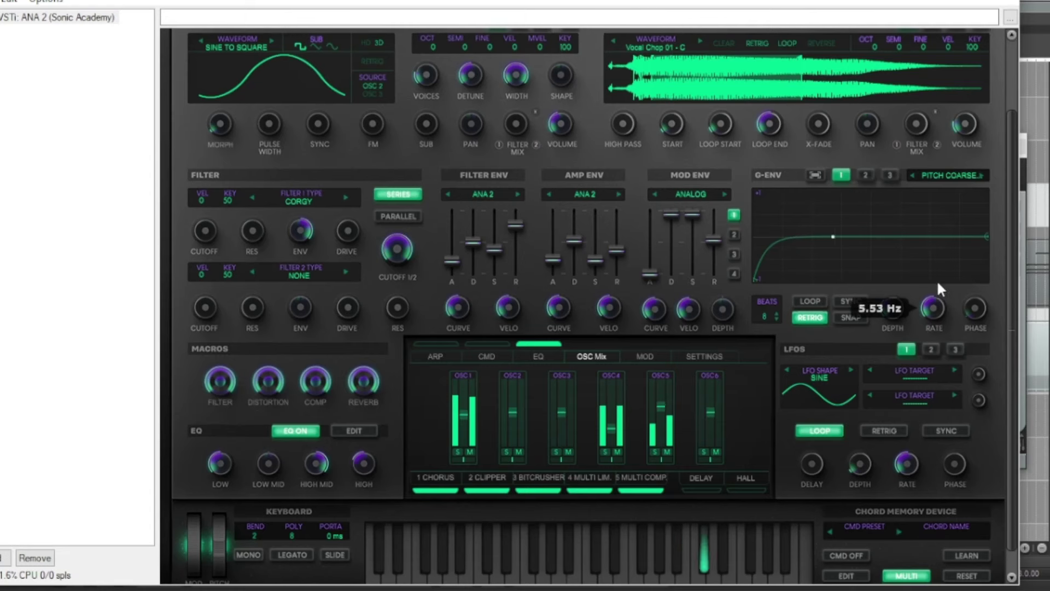
- Raise the LFO Rate knob on the ANA 2 synth patch
{"action": "left_click_drag", "start_coordinate": [936, 280], "coordinate": [936, 331]}
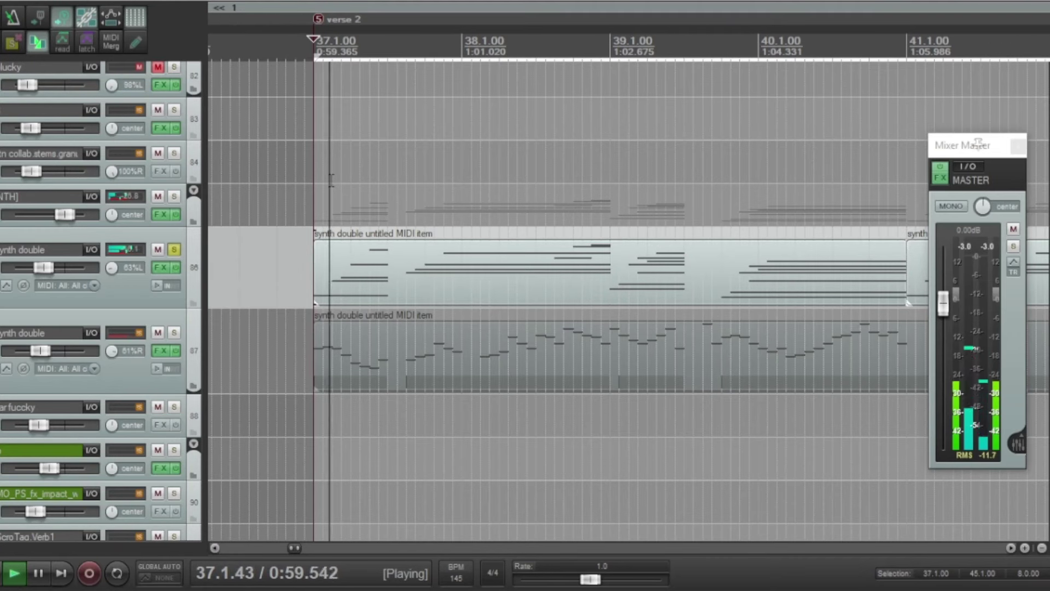
- Zoom the arrange view out to follow the synth double MIDI parts through verse 2
{"action": "scroll", "coordinate": [487, 246], "scroll_direction": "down", "scroll_amount": 4}
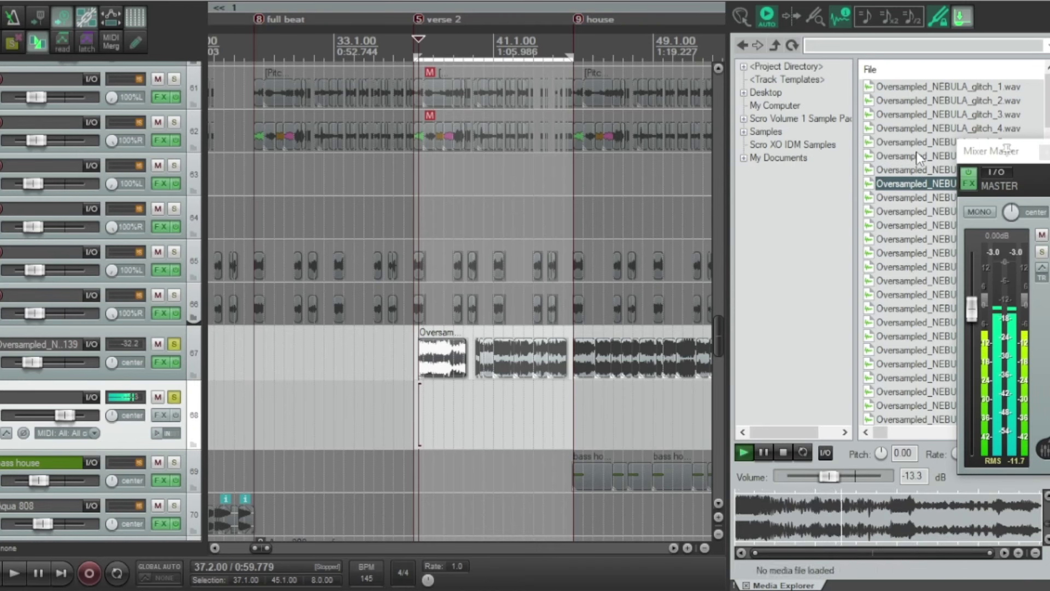
- Close the Media Explorer, play from verse 2, and scroll down to the bass house track
{"action": "key", "text": "ctrl+alt+x"}
{"action": "key", "text": "space"}
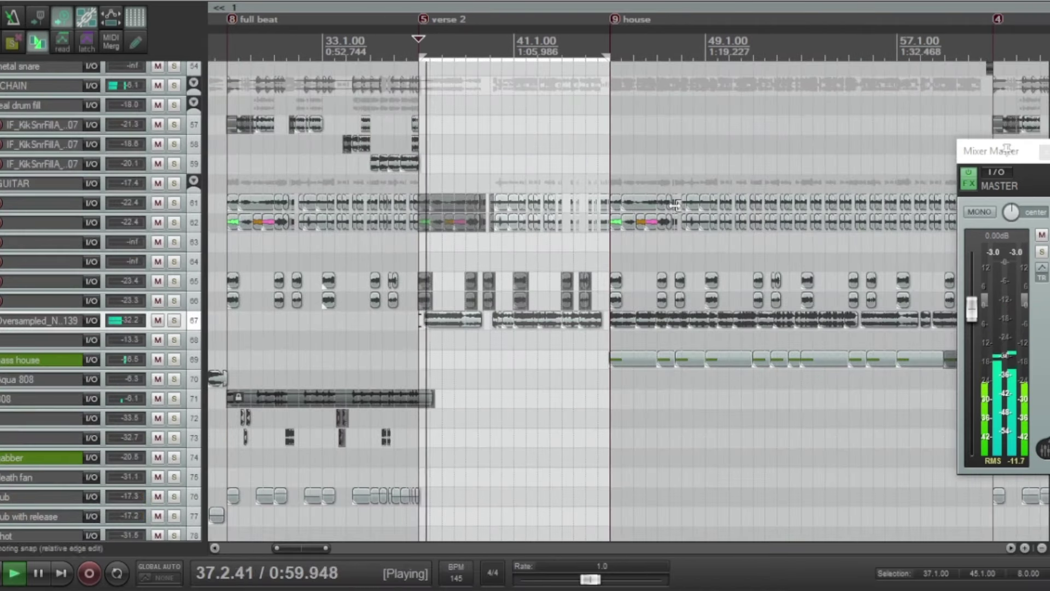
{"action": "scroll", "coordinate": [574, 239], "scroll_direction": "up", "scroll_amount": 10}
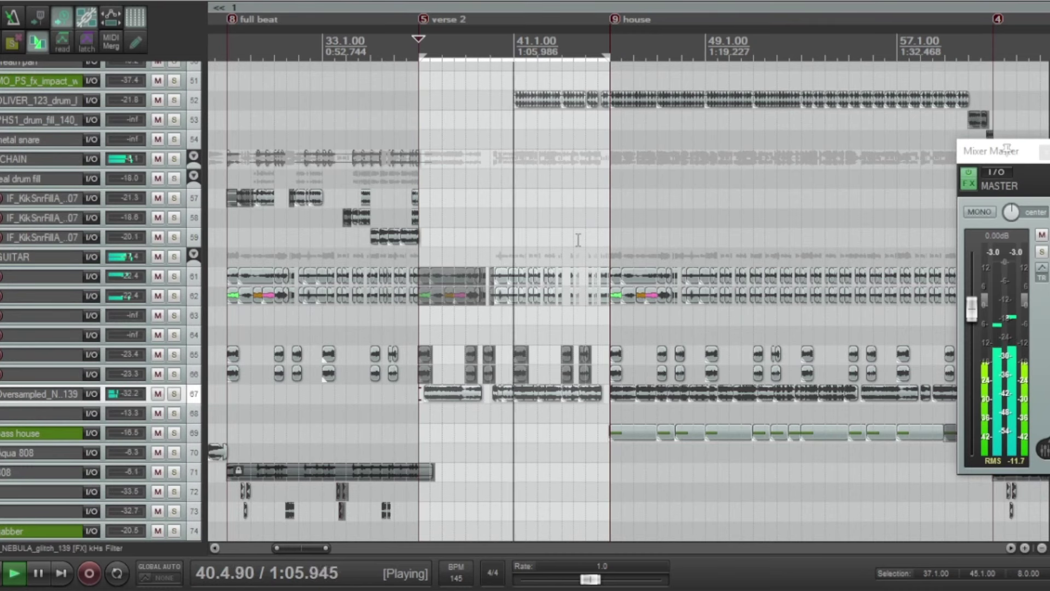
{"action": "scroll", "coordinate": [578, 239], "scroll_direction": "right", "scroll_amount": 3}
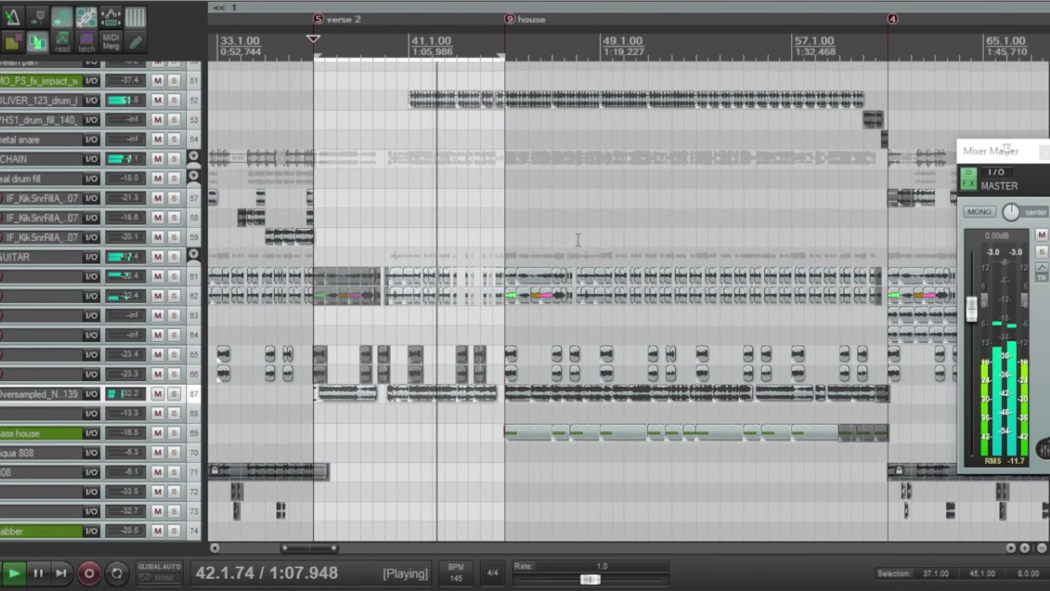
{"action": "scroll", "coordinate": [577, 240], "scroll_direction": "down", "scroll_amount": 2}
{"action": "scroll", "coordinate": [578, 239], "scroll_direction": "up", "scroll_amount": 3}
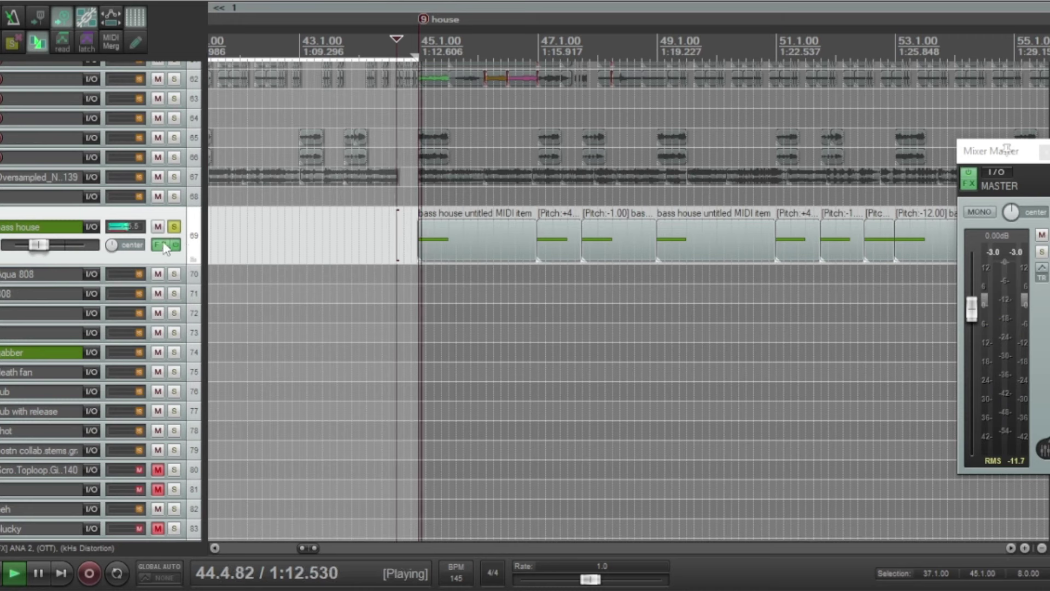
- Review the bass house track's FX chain (ANA 2, OTT, kHs Distortion) and replay from the house section
{"action": "left_click", "coordinate": [165, 245]}
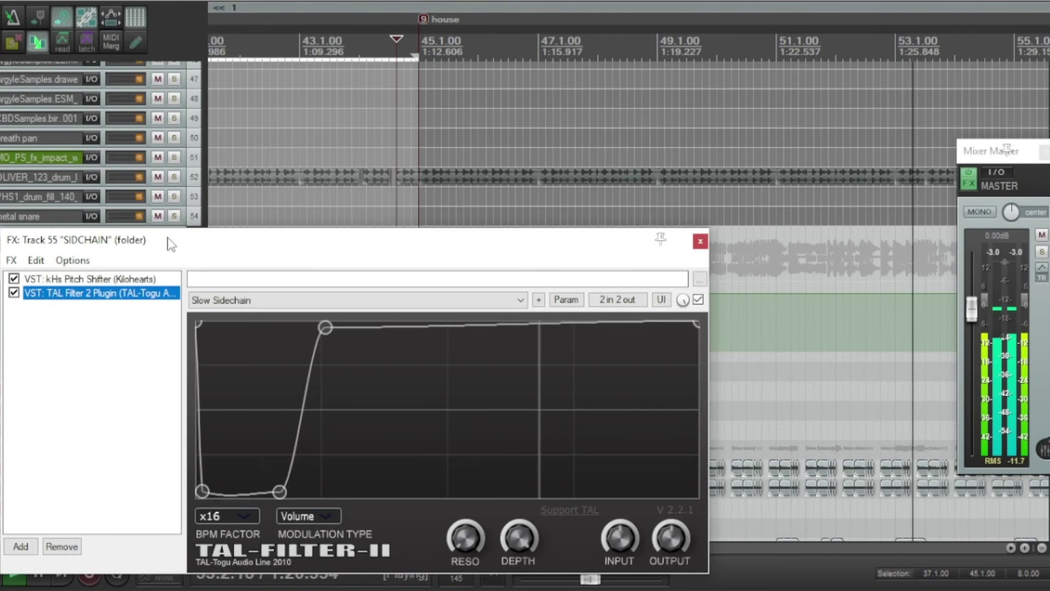
{"action": "left_click_drag", "start_coordinate": [169, 237], "coordinate": [377, 224]}
{"action": "key", "text": "9"}
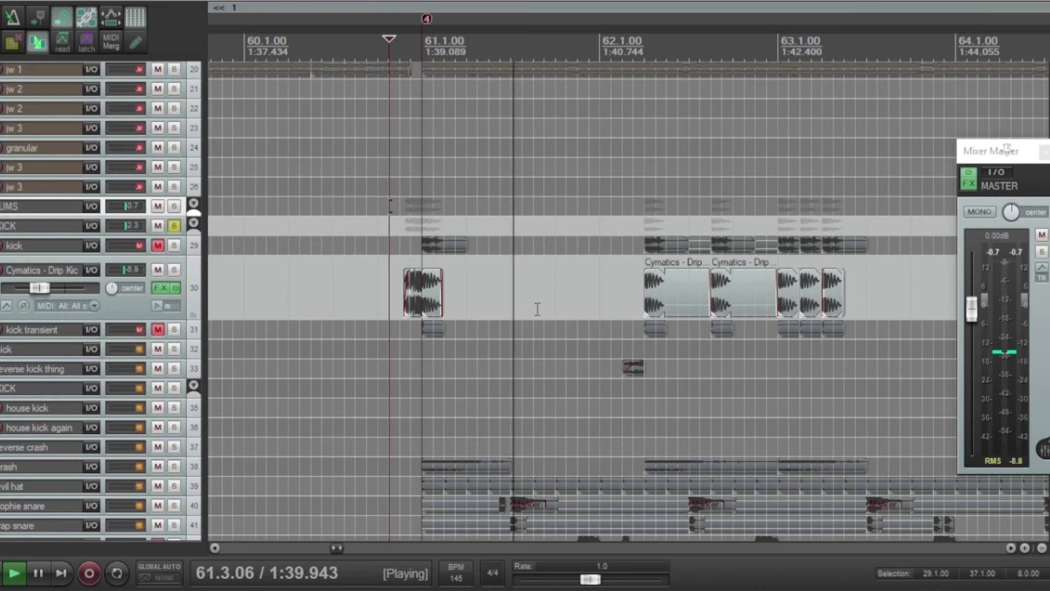
- Unmute the kick transient track and audition it soloed, then unsolo it to hear all kick layers
{"action": "scroll", "coordinate": [613, 289], "scroll_direction": "up", "scroll_amount": 5}
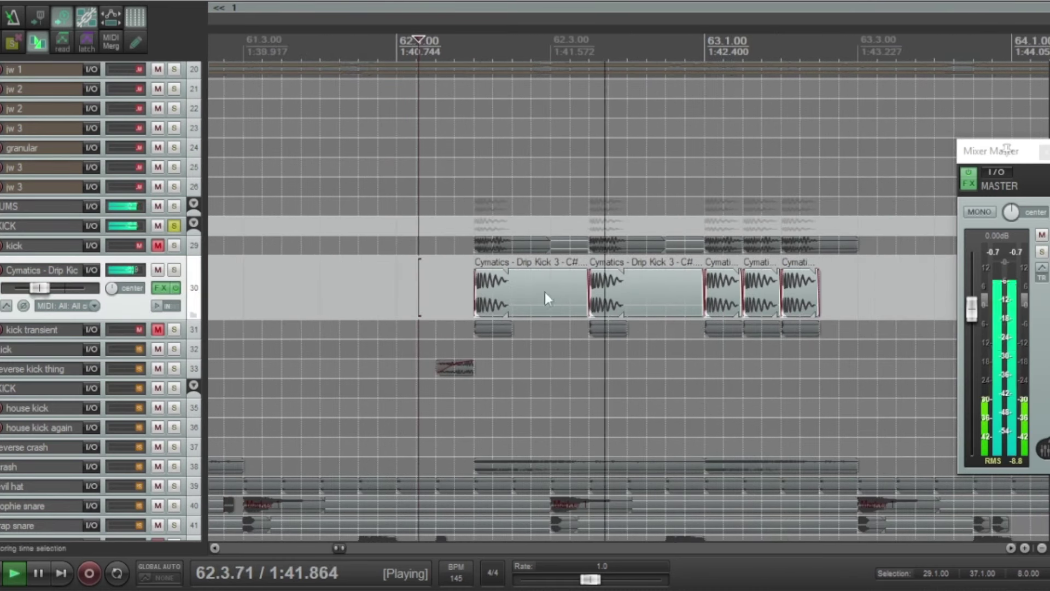
{"action": "key", "text": "space"}
{"action": "left_click", "coordinate": [158, 330]}
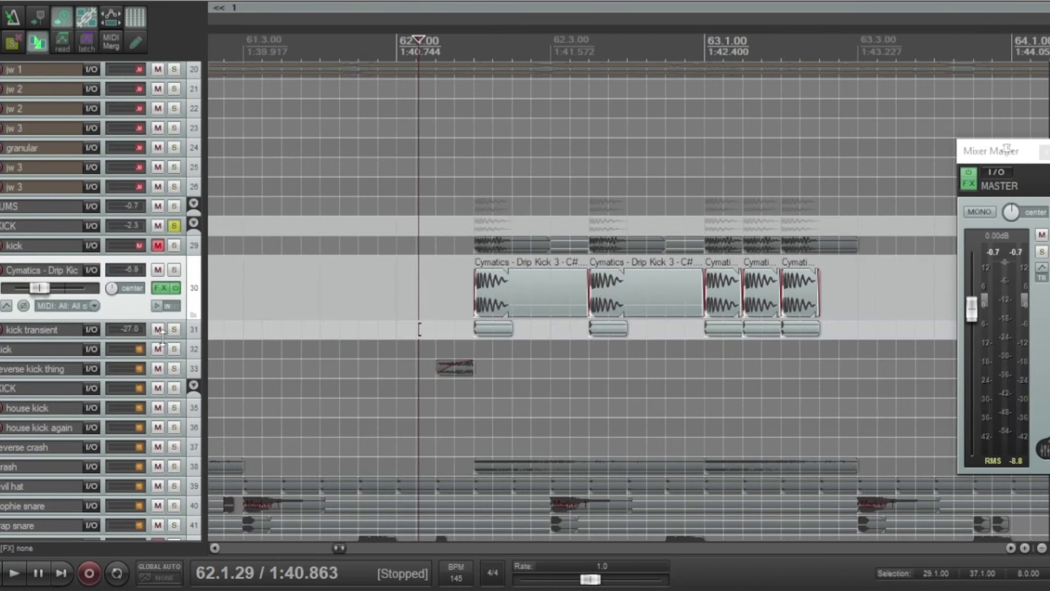
{"action": "key", "text": "space"}
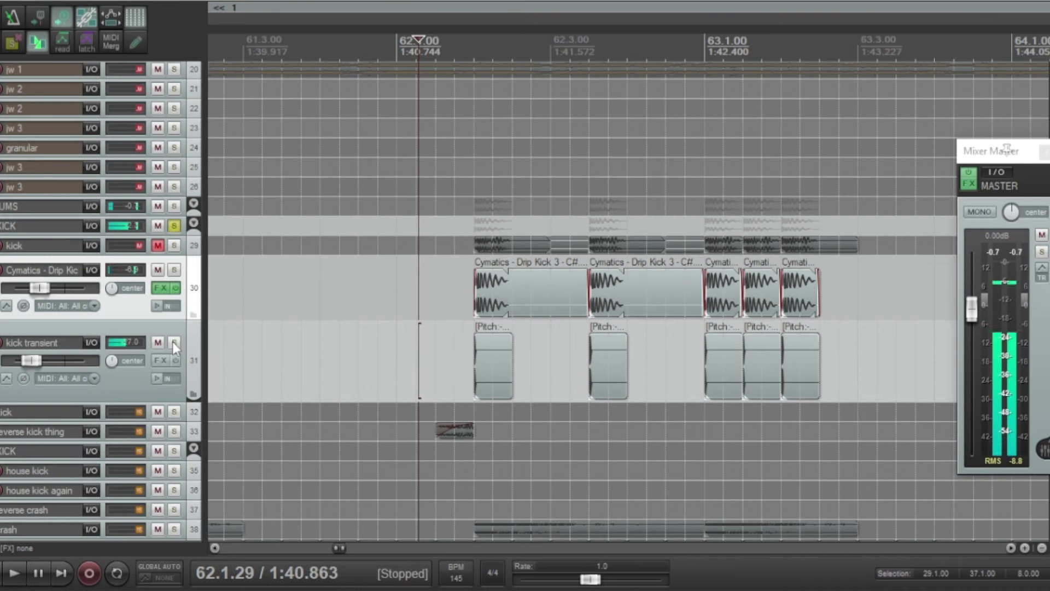
{"action": "left_click", "coordinate": [173, 342]}
{"action": "key", "text": "space"}
{"action": "key", "text": "space"}
{"action": "key", "text": "space"}
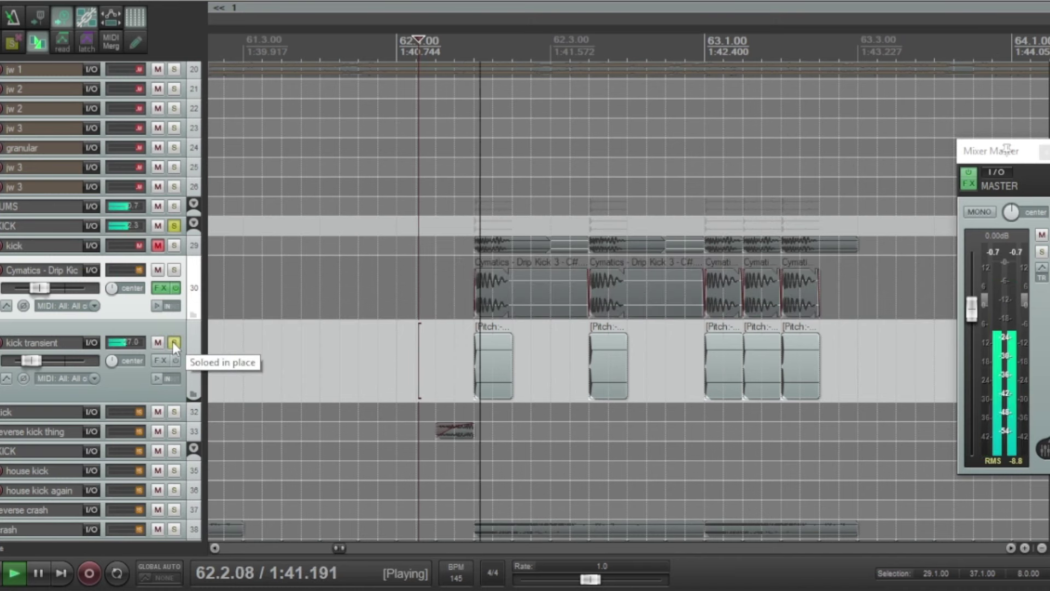
{"action": "left_click", "coordinate": [173, 341]}
{"action": "key", "text": "space"}
{"action": "key", "text": "space"}
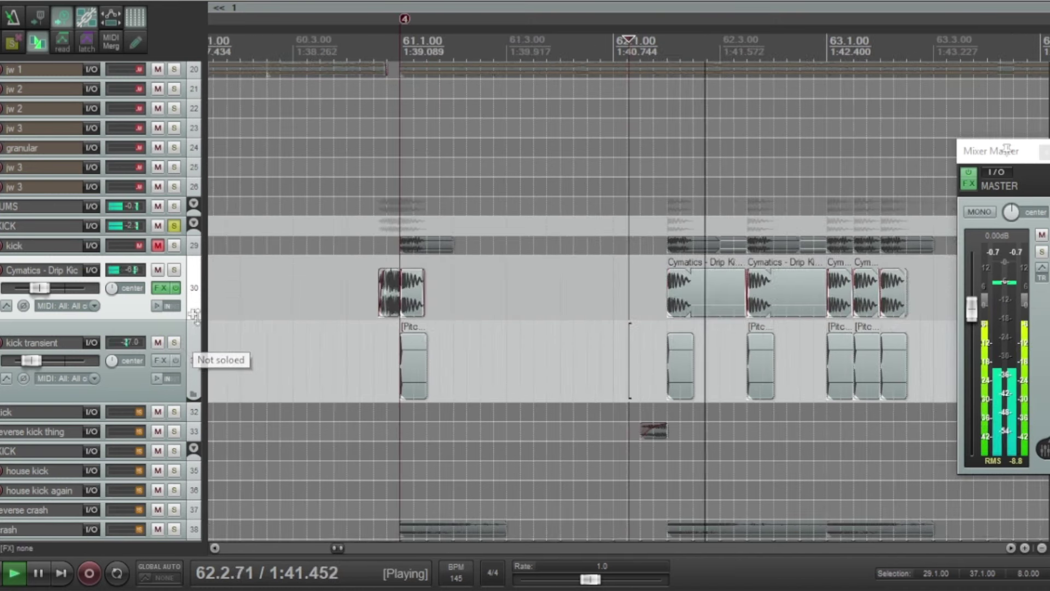
{"action": "key", "text": "space"}
- Unmute the kick, enlarge the kick tracks, and check the KICK folder's +5.8 dB ReaEQ boost at 68 Hz
{"action": "left_click", "coordinate": [161, 245]}
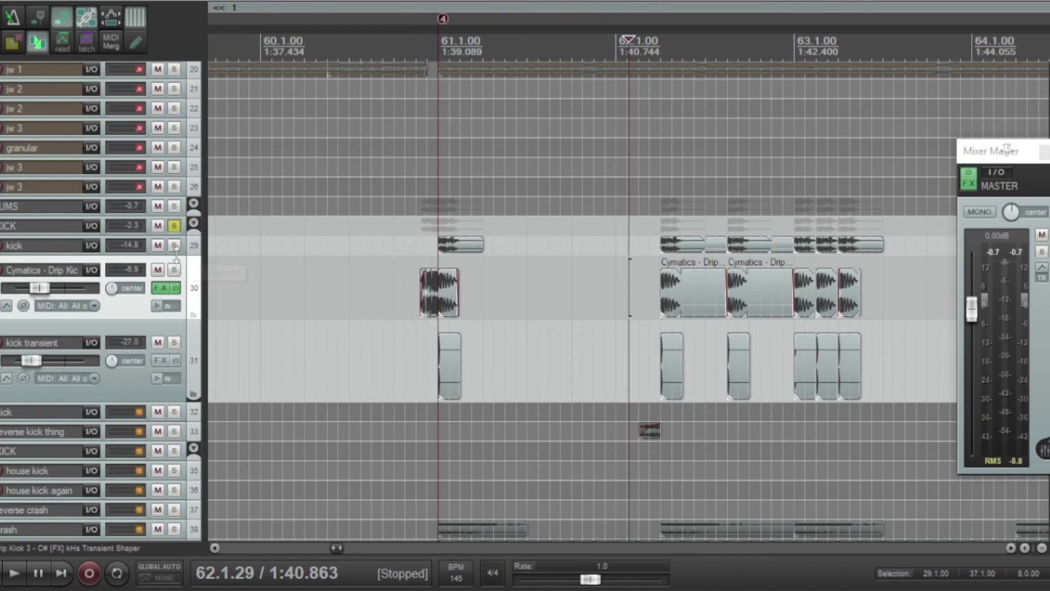
{"action": "left_click_drag", "start_coordinate": [175, 253], "coordinate": [185, 288]}
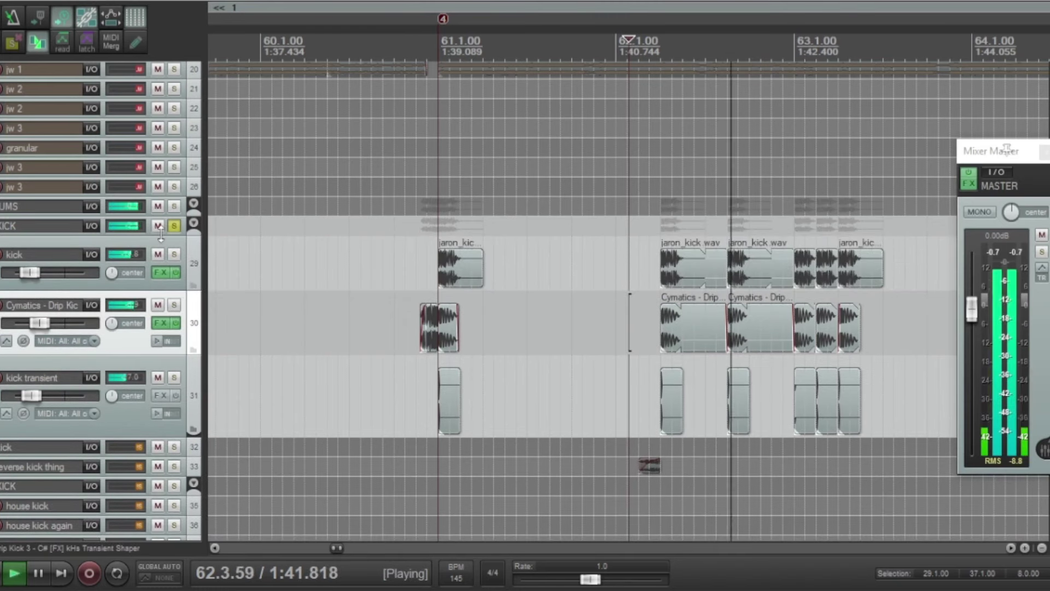
{"action": "left_click_drag", "start_coordinate": [160, 235], "coordinate": [160, 247]}
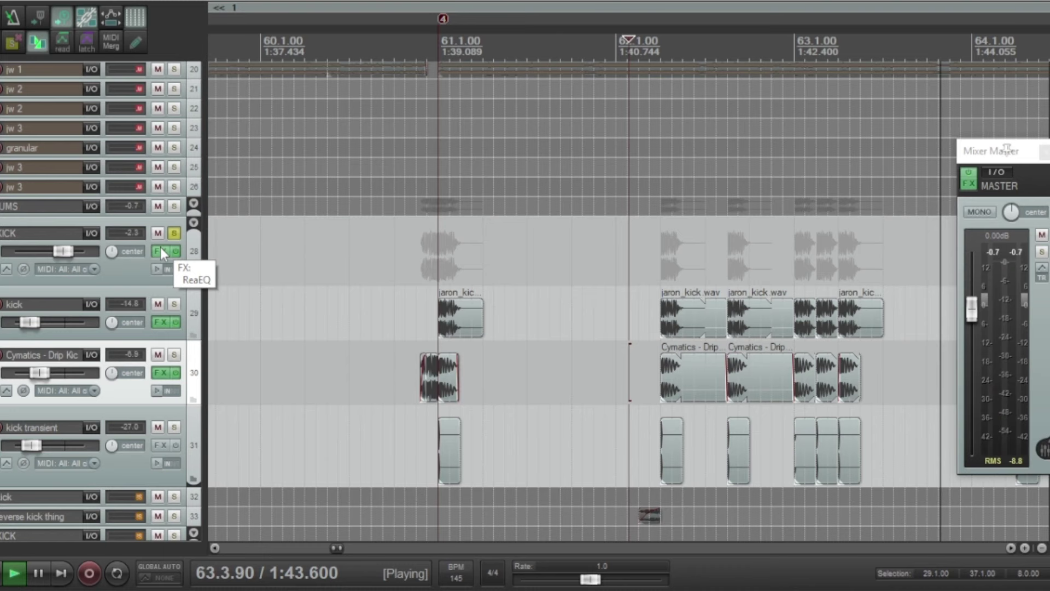
{"action": "left_click", "coordinate": [160, 251]}
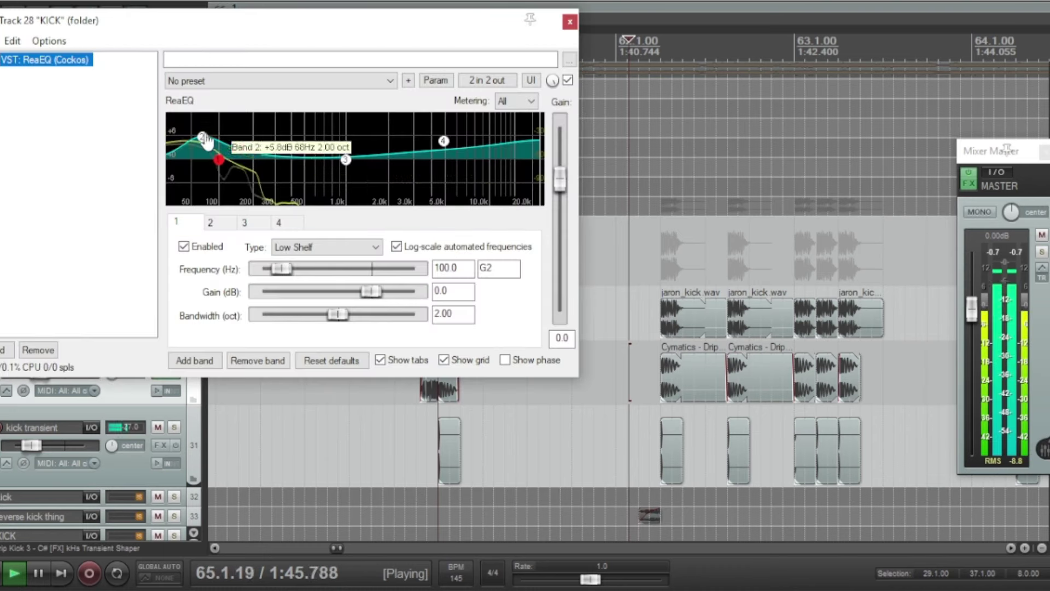
{"action": "left_click", "coordinate": [569, 22]}
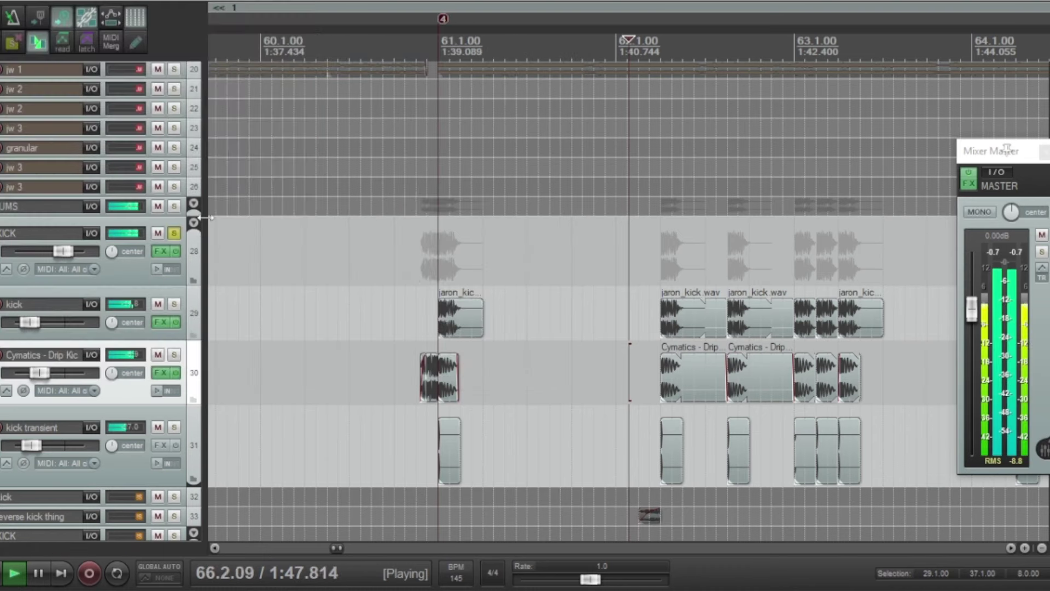
{"action": "left_click", "coordinate": [413, 350]}
{"action": "scroll", "coordinate": [616, 367], "scroll_direction": "down", "scroll_amount": 3}
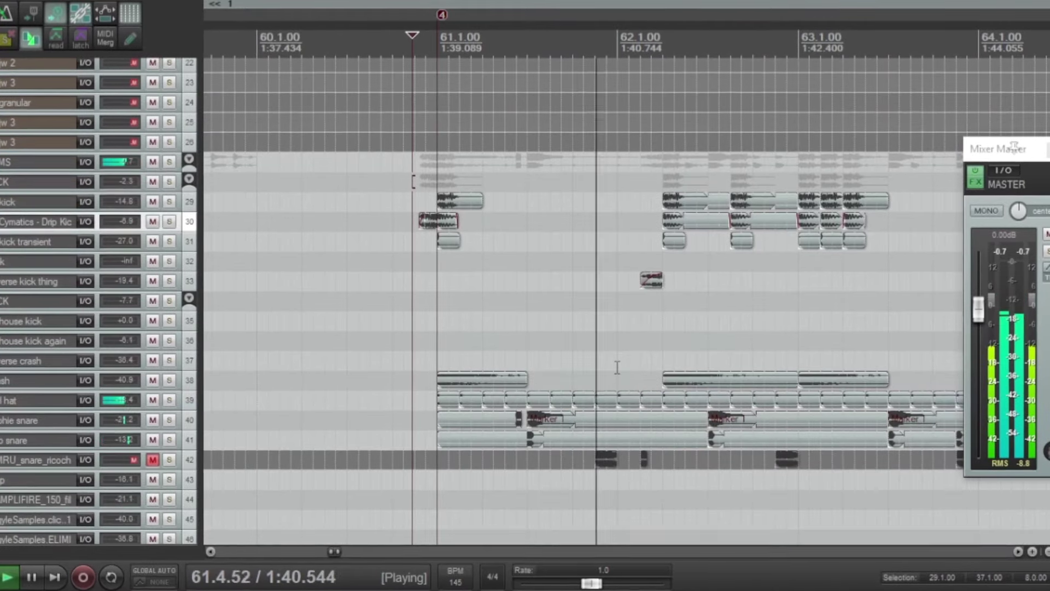
- Solo both yell vocal tracks 10–11 to hear them alone
{"action": "scroll", "coordinate": [616, 367], "scroll_direction": "down", "scroll_amount": 3}
{"action": "scroll", "coordinate": [616, 367], "scroll_direction": "down", "scroll_amount": 3}
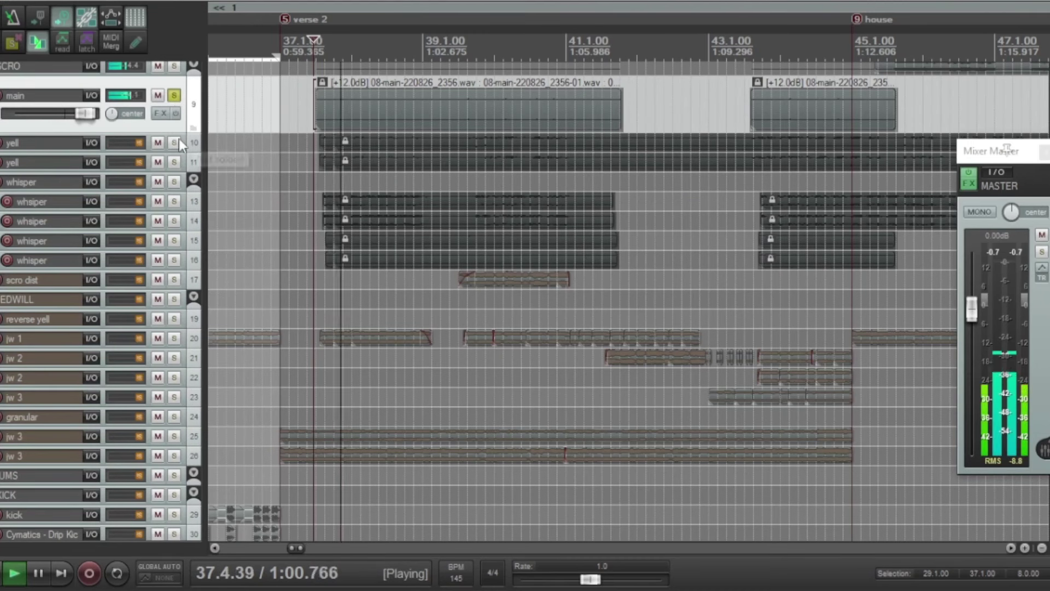
{"action": "left_click_drag", "start_coordinate": [176, 141], "coordinate": [176, 162]}
{"action": "key", "text": "space"}
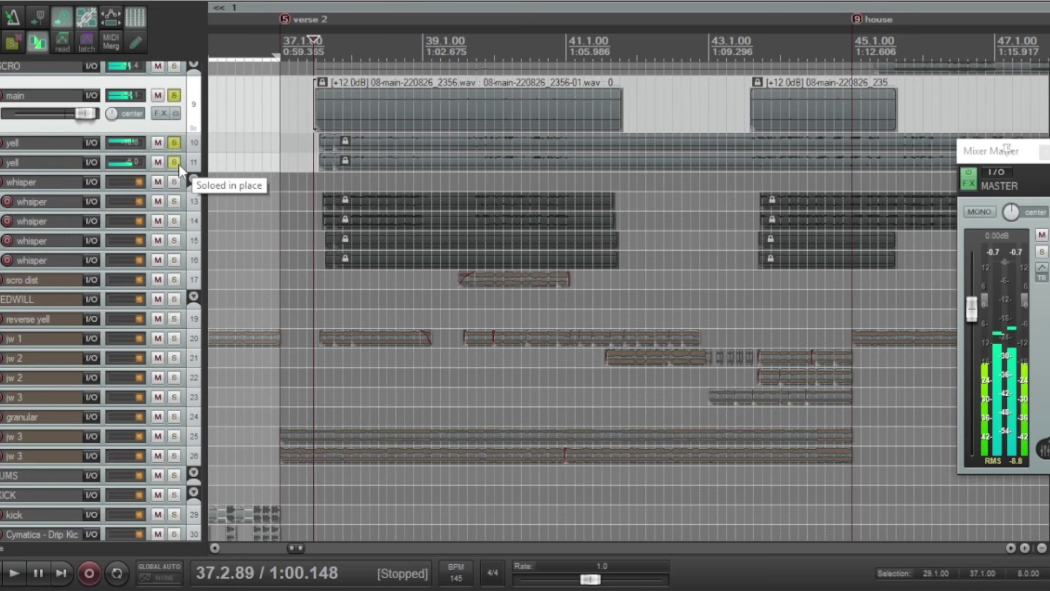
- Switch the solo to the whisper vocal group on track 12 and play it
{"action": "left_click", "coordinate": [174, 182], "text": "ctrl+alt"}
{"action": "key", "text": "space"}
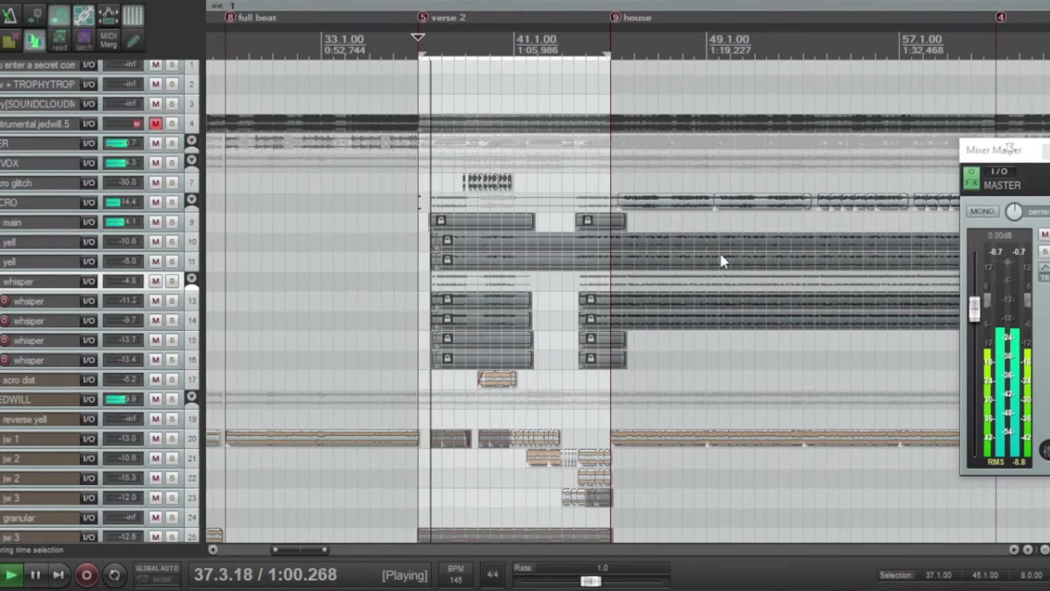
{"action": "scroll", "coordinate": [583, 252], "scroll_direction": "down", "scroll_amount": 3}
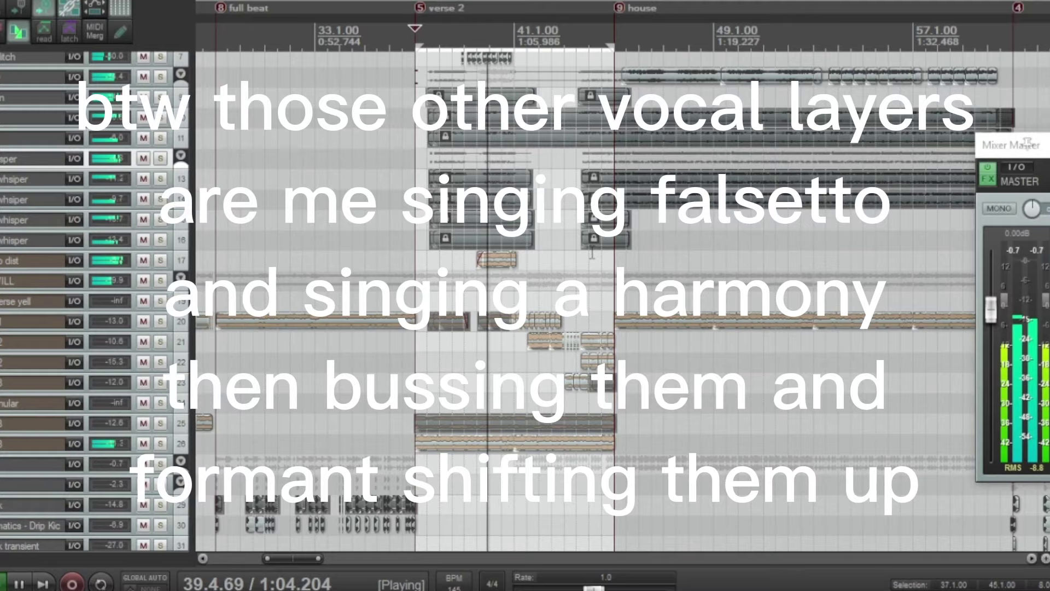
{"action": "scroll", "coordinate": [592, 254], "scroll_direction": "up", "scroll_amount": 3}
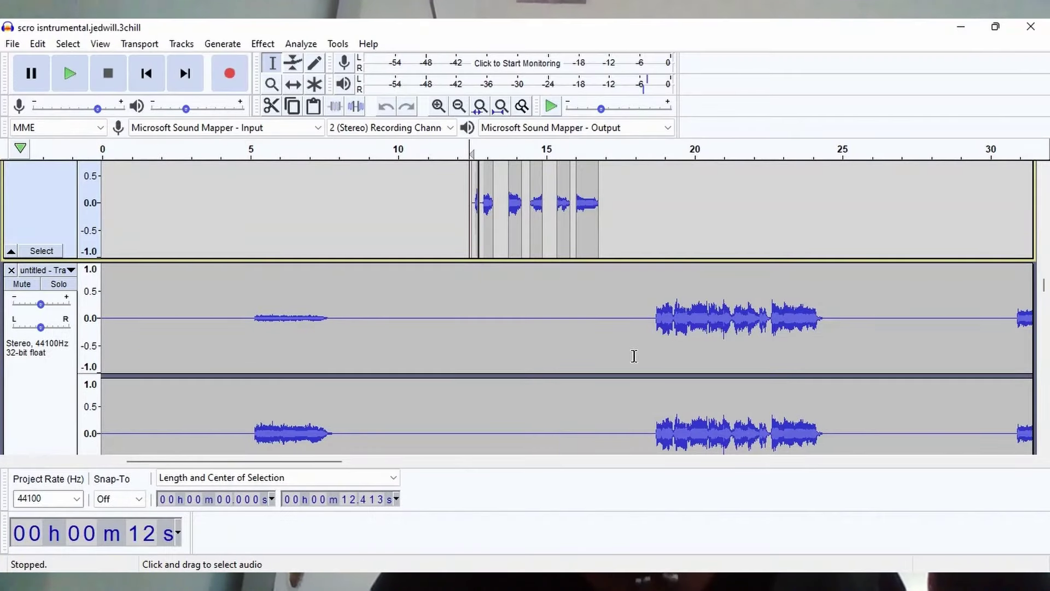
{"action": "scroll", "coordinate": [634, 356], "scroll_direction": "right", "scroll_amount": 5}
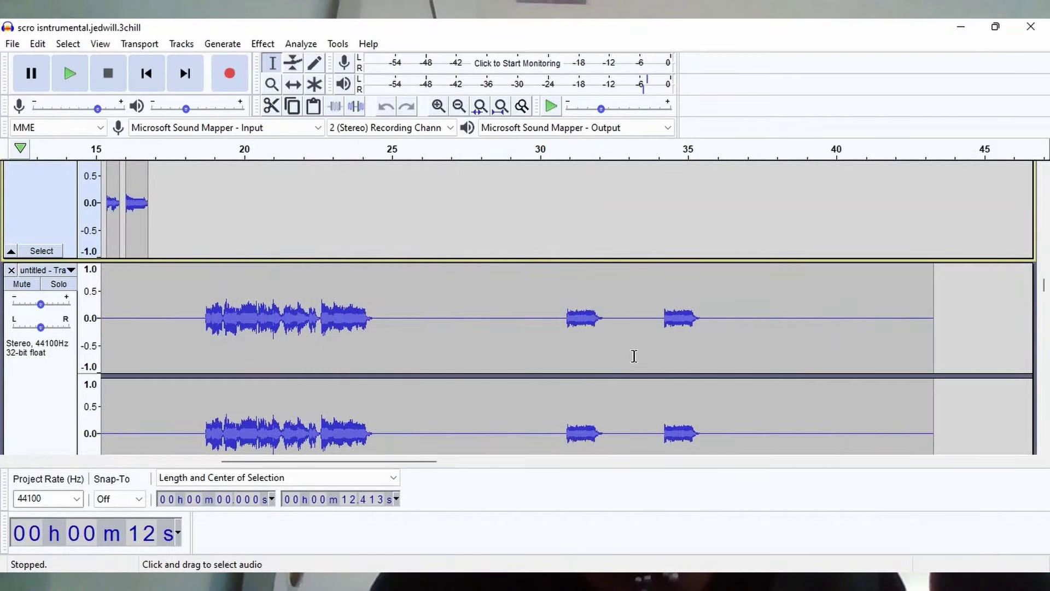
{"action": "scroll", "coordinate": [633, 356], "scroll_direction": "down", "scroll_amount": 3}
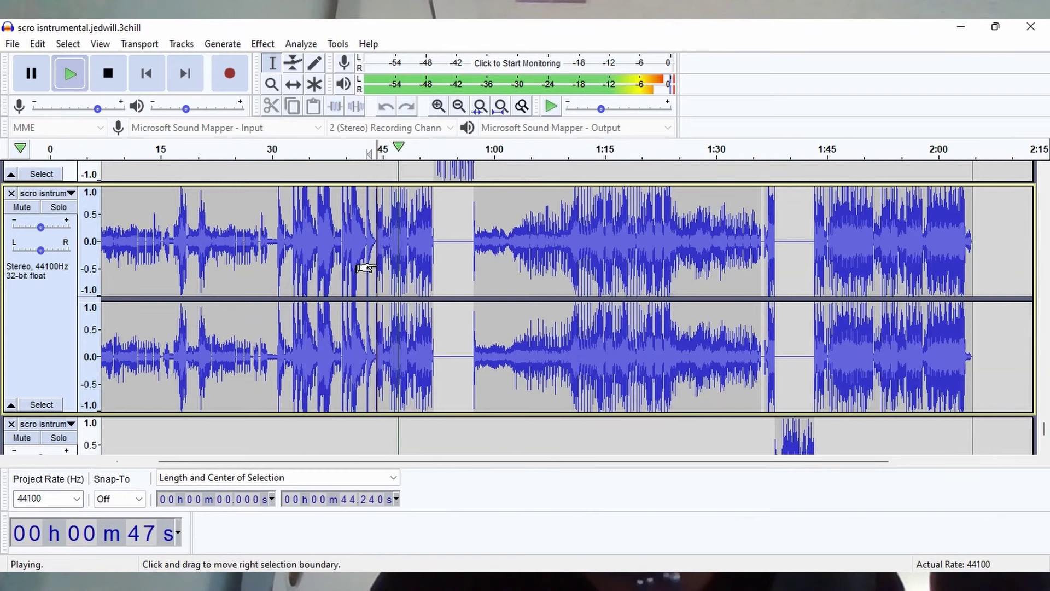
{"action": "key", "text": "space"}
{"action": "scroll", "coordinate": [372, 265], "scroll_direction": "down", "scroll_amount": 8}
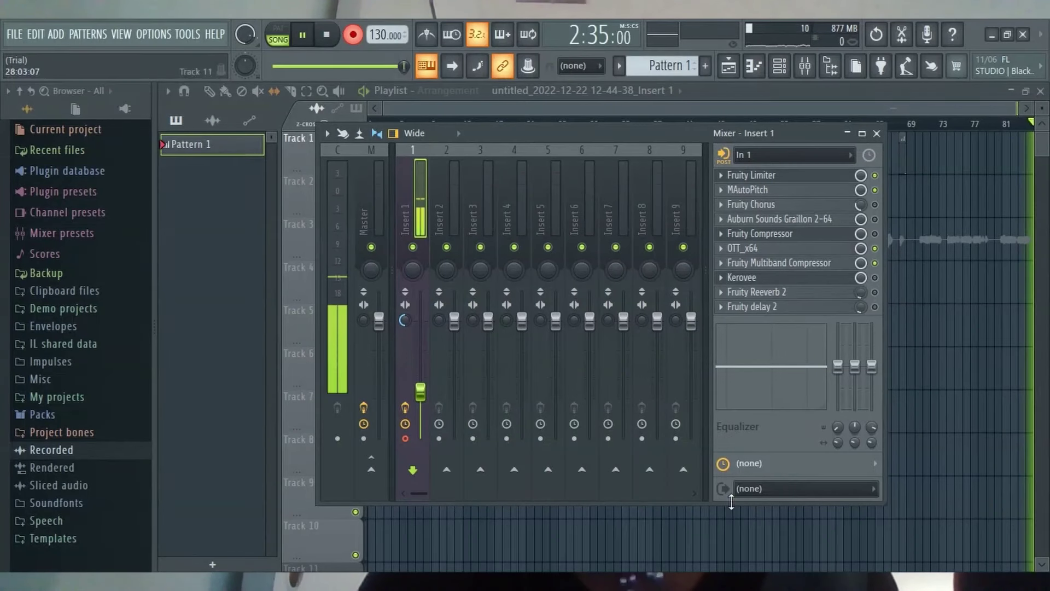
- Open the OTT_x64 plugin window from Insert 1's effect chain
{"action": "left_click", "coordinate": [742, 248]}
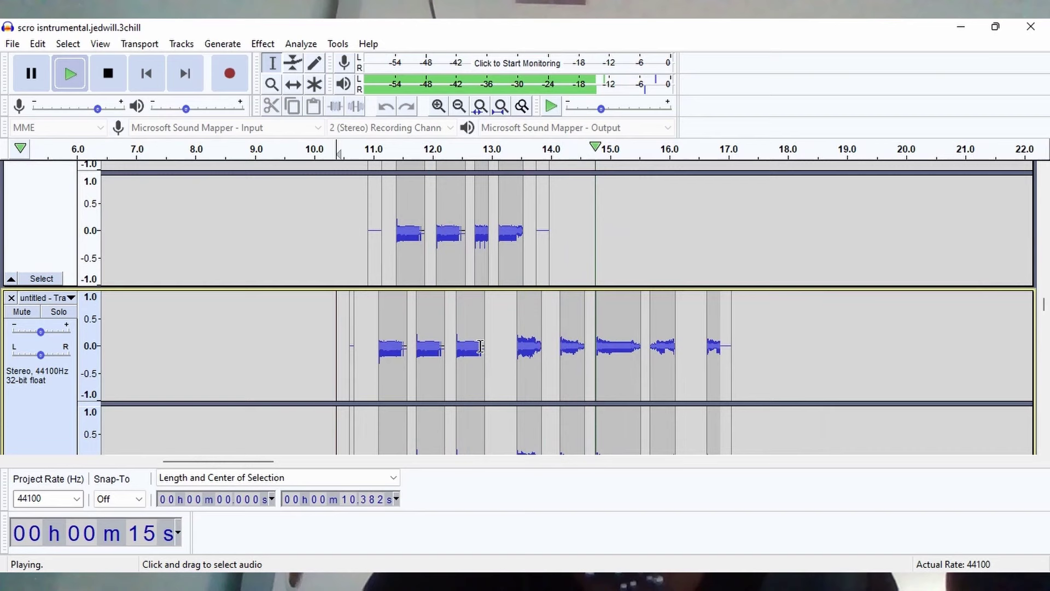
{"action": "key", "text": "space"}
{"action": "scroll", "coordinate": [368, 241], "scroll_direction": "down", "scroll_amount": 3}
{"action": "scroll", "coordinate": [368, 241], "scroll_direction": "up", "scroll_amount": 2}
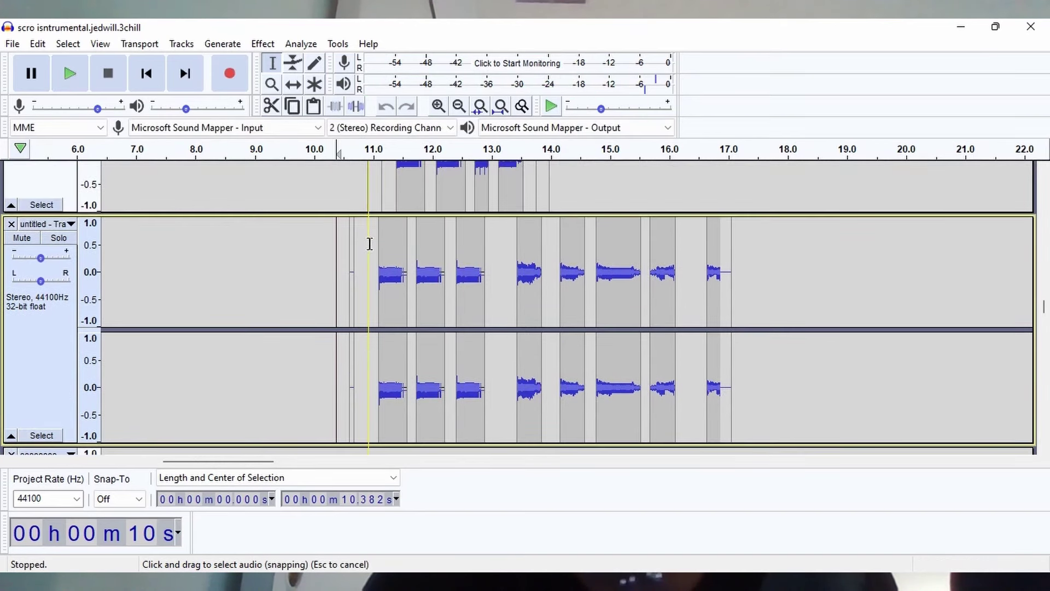
{"action": "left_click", "coordinate": [380, 285]}
{"action": "key", "text": "space"}
{"action": "scroll", "coordinate": [256, 323], "scroll_direction": "up", "scroll_amount": 2}
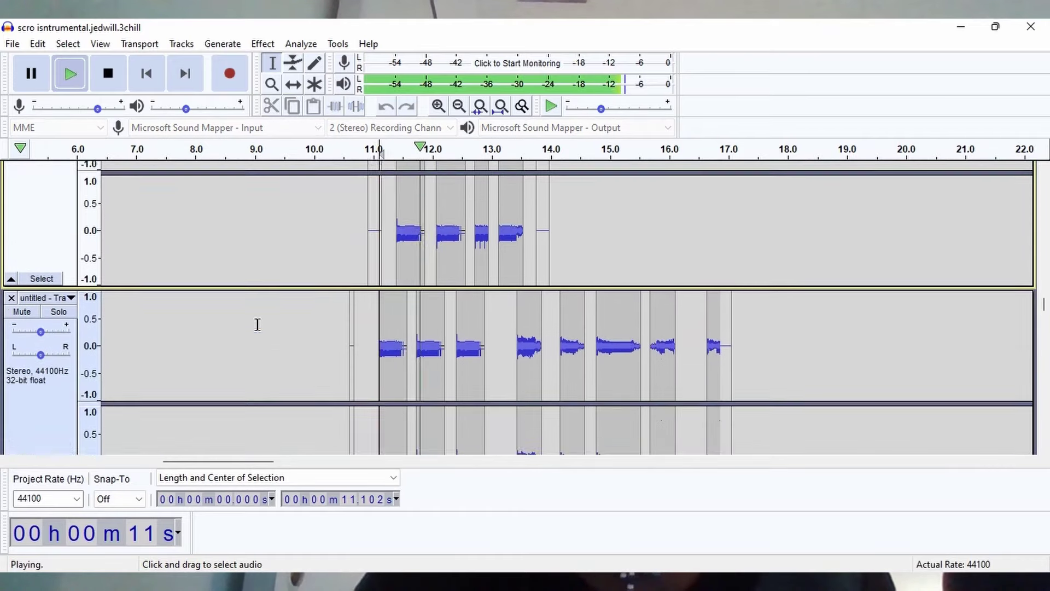
{"action": "scroll", "coordinate": [257, 324], "scroll_direction": "down", "scroll_amount": 3}
{"action": "key", "text": "space"}
{"action": "scroll", "coordinate": [257, 324], "scroll_direction": "up", "scroll_amount": 4}
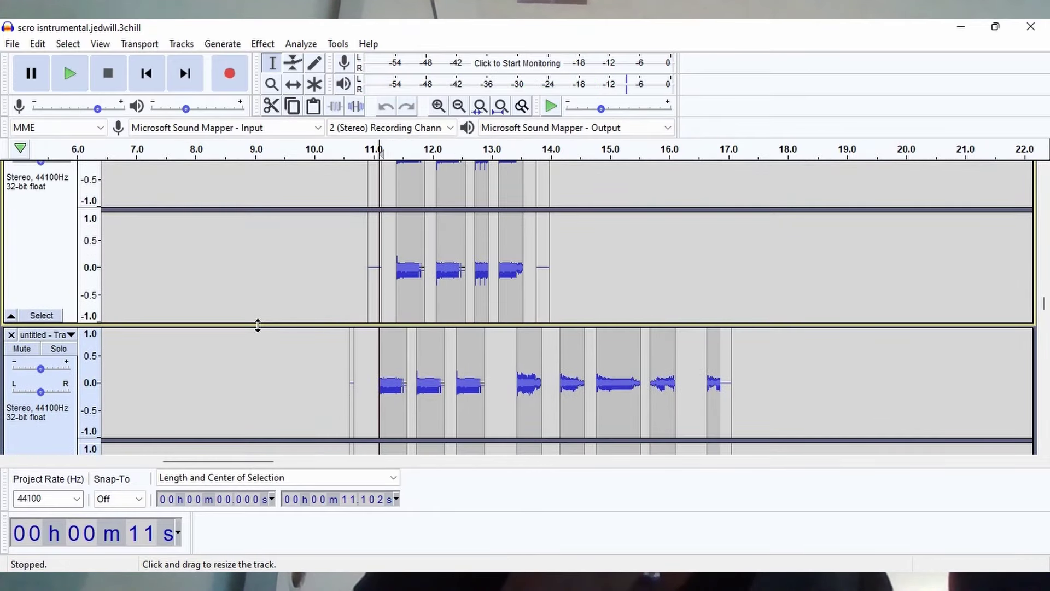
{"action": "double_click", "coordinate": [409, 369]}
{"action": "left_click_drag", "start_coordinate": [406, 313], "coordinate": [379, 289]}
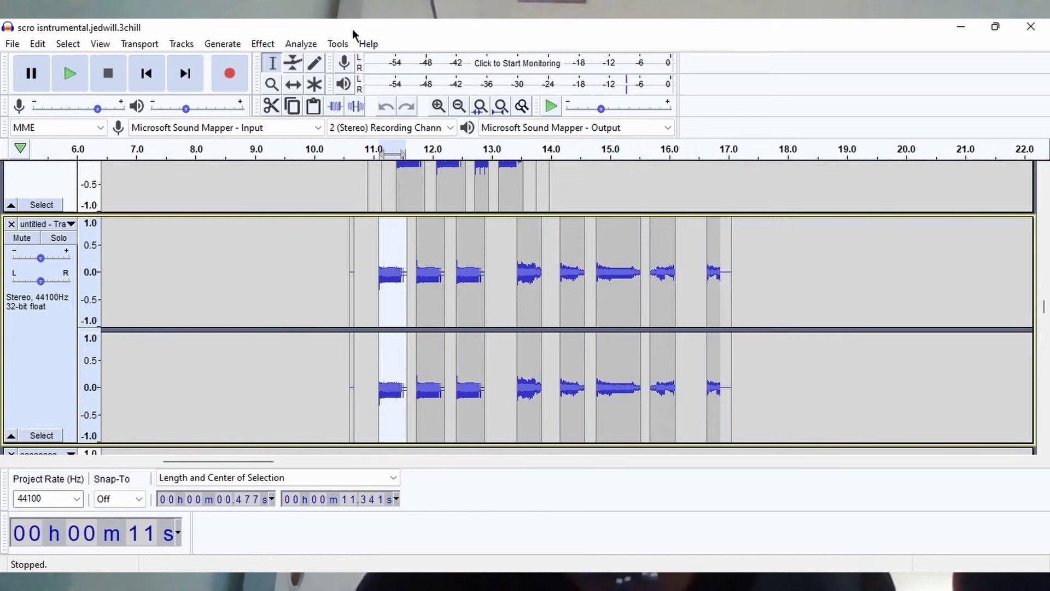
{"action": "left_click", "coordinate": [269, 51]}
{"action": "scroll", "coordinate": [393, 301], "scroll_direction": "down", "scroll_amount": 5}
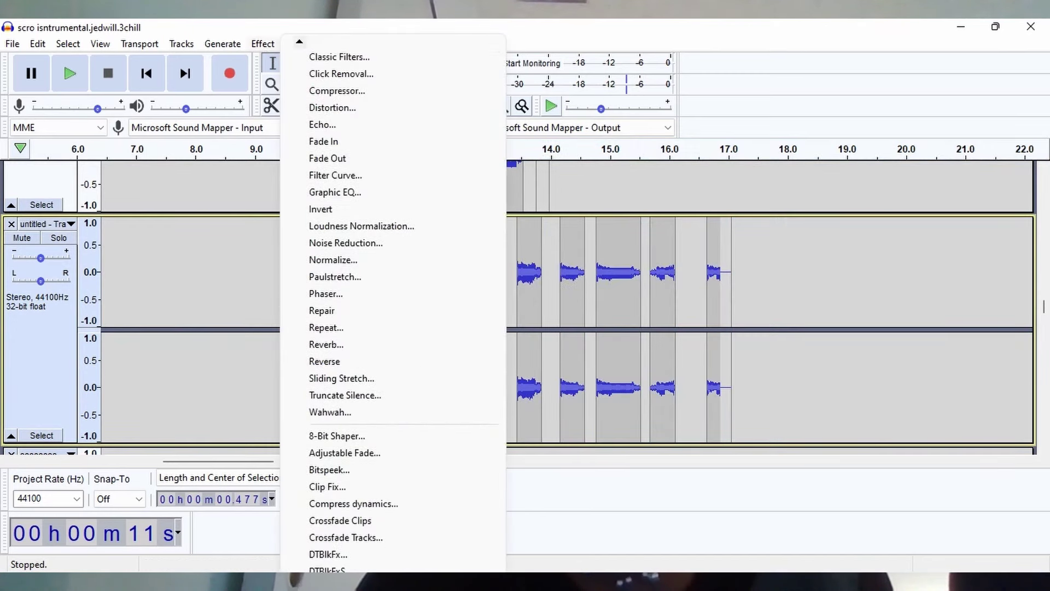
{"action": "scroll", "coordinate": [393, 301], "scroll_direction": "down", "scroll_amount": 1}
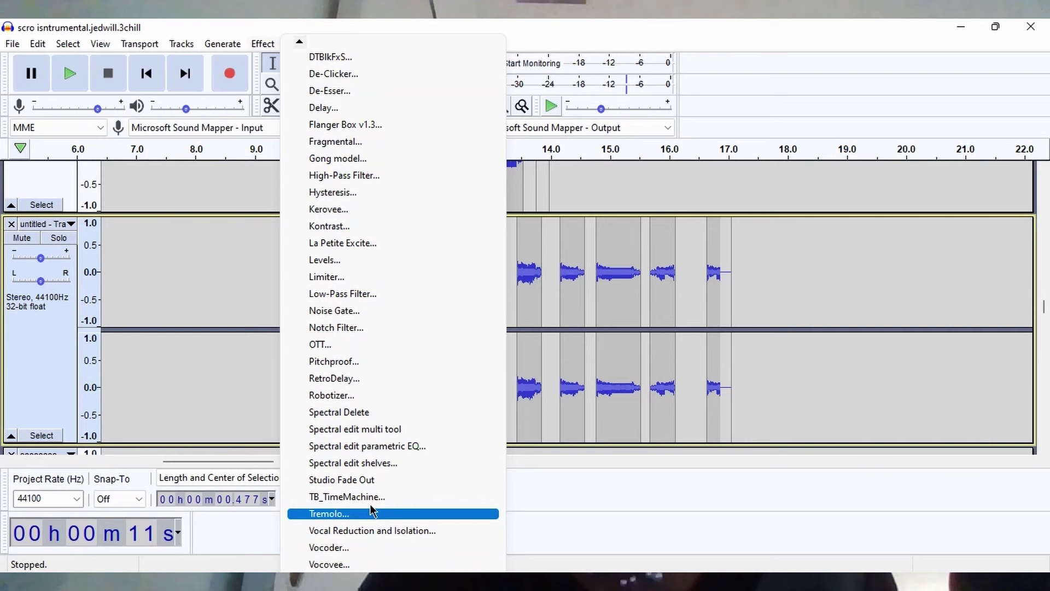
{"action": "left_click", "coordinate": [350, 496]}
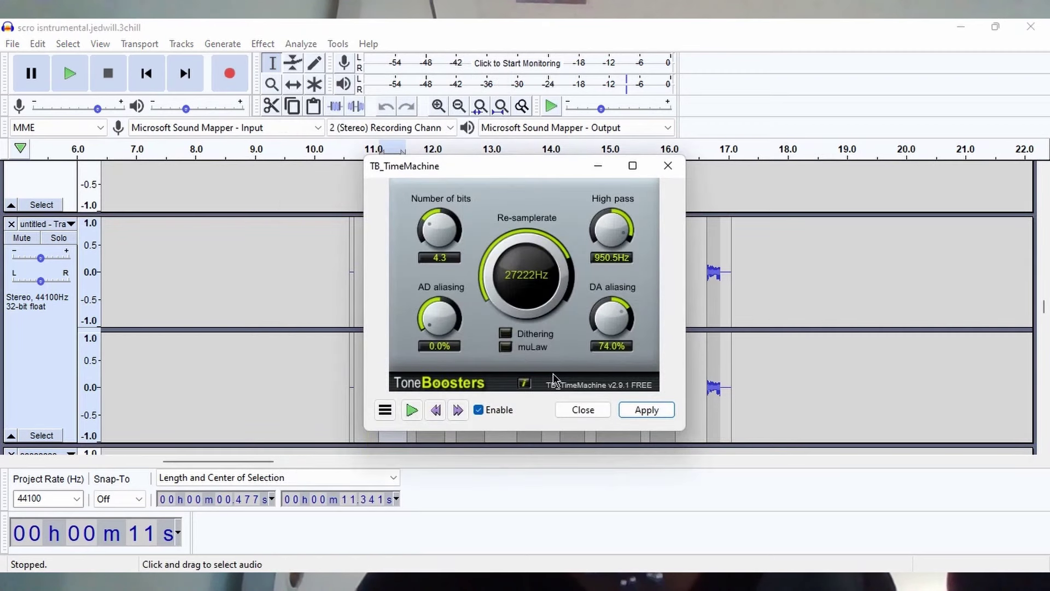
{"action": "left_click_drag", "start_coordinate": [447, 172], "coordinate": [301, 160]}
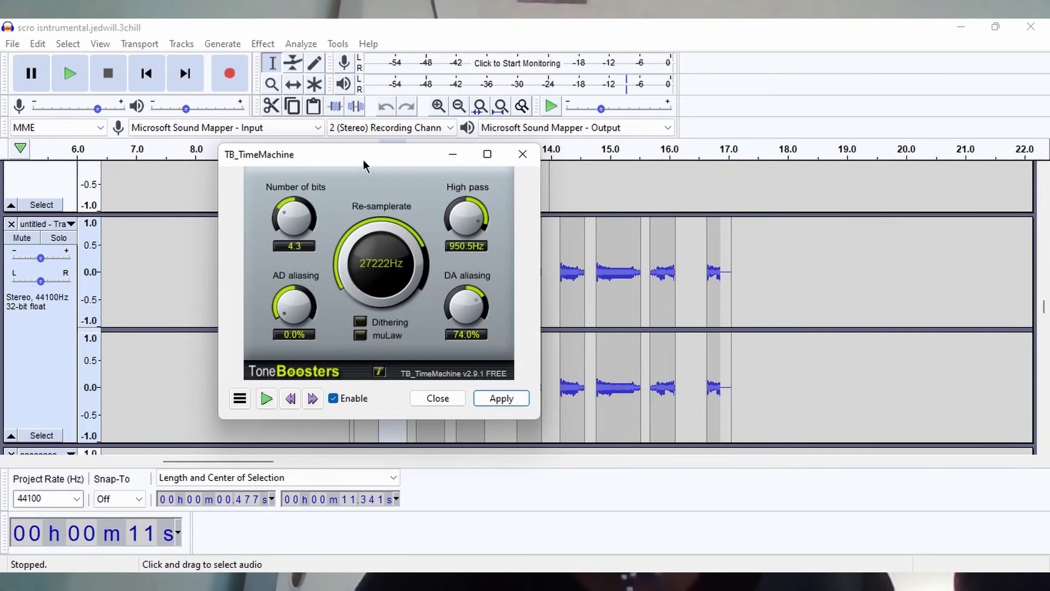
{"action": "left_click_drag", "start_coordinate": [372, 164], "coordinate": [1049, 218]}
{"action": "left_click", "coordinate": [375, 288]}
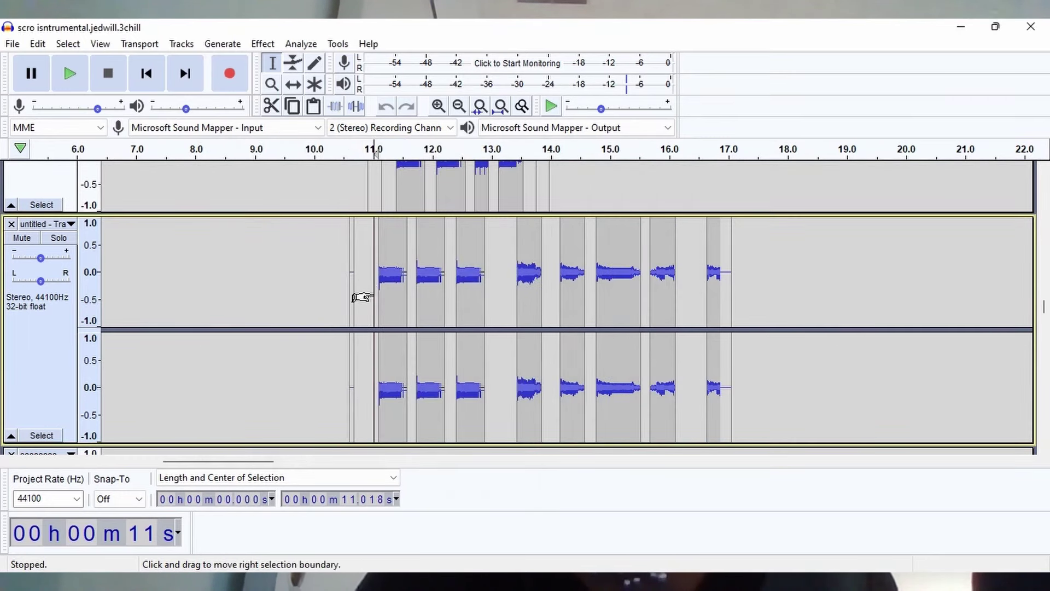
{"action": "key", "text": "space"}
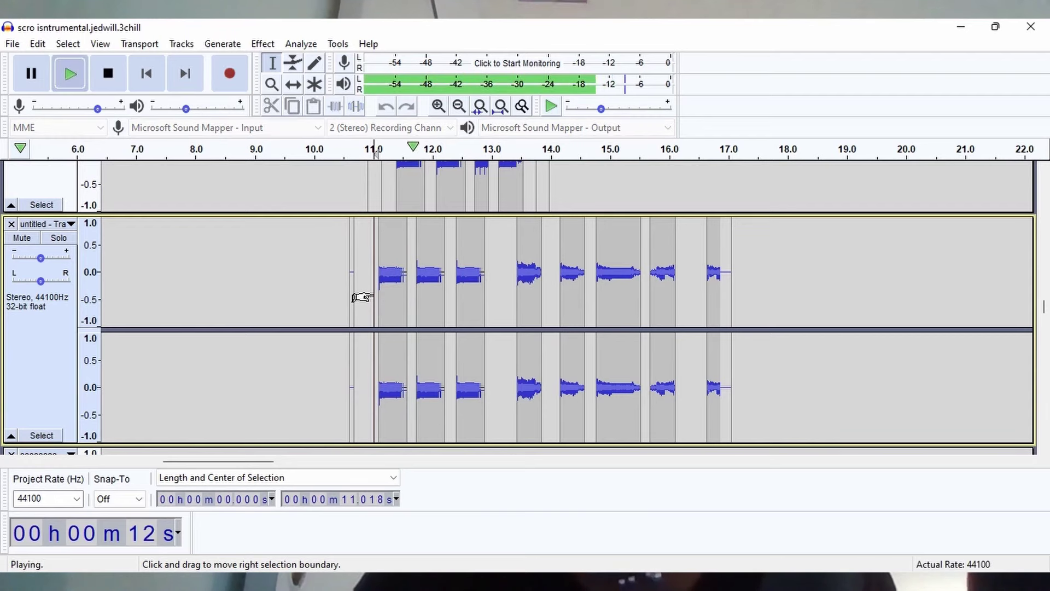
{"action": "double_click", "coordinate": [618, 273]}
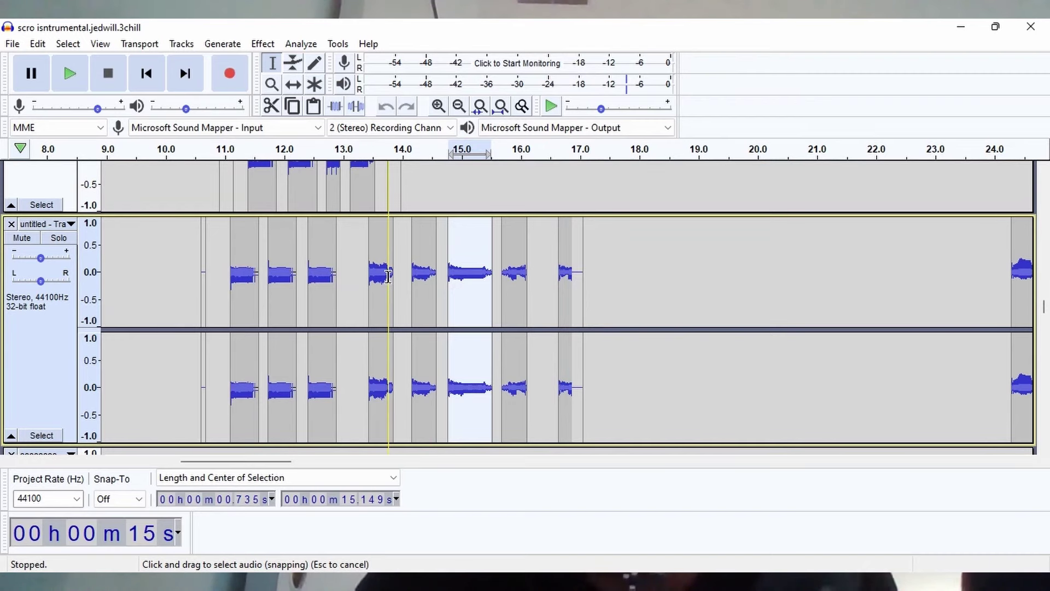
{"action": "left_click", "coordinate": [271, 44]}
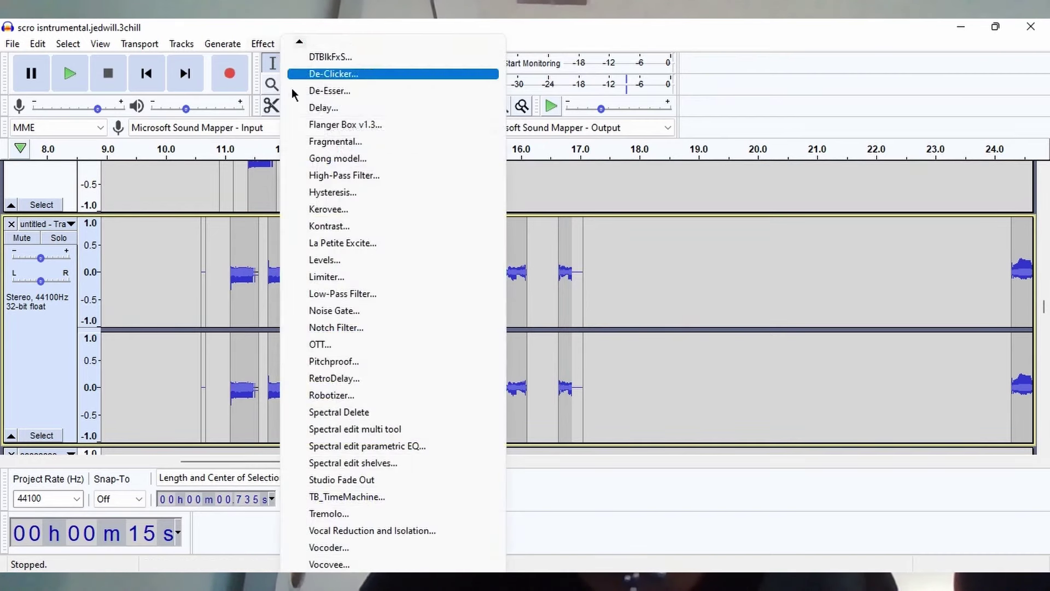
{"action": "left_click", "coordinate": [350, 209]}
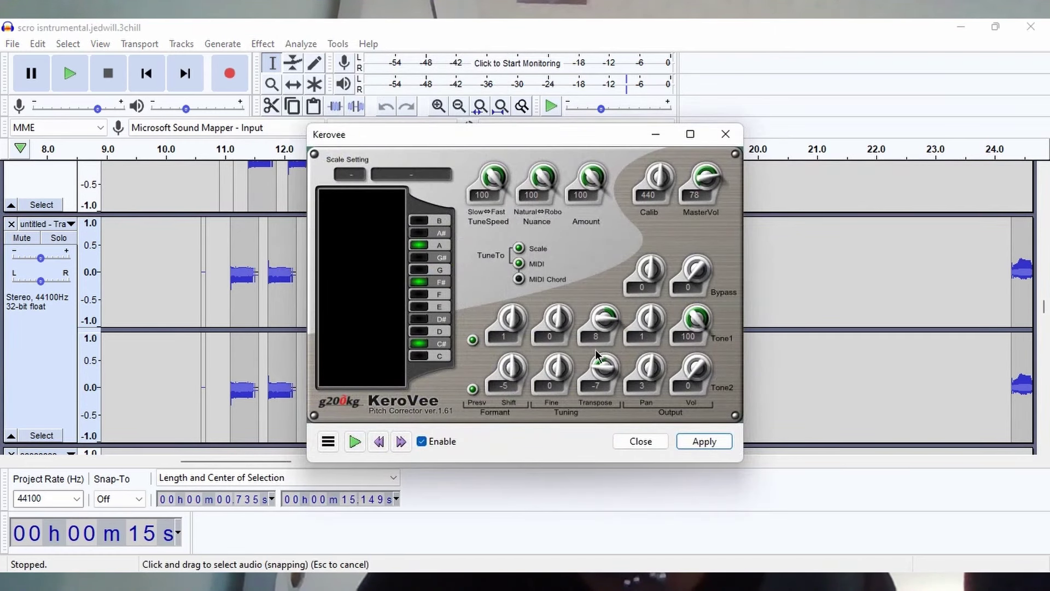
{"action": "left_click", "coordinate": [723, 138]}
{"action": "scroll", "coordinate": [553, 304], "scroll_direction": "right", "scroll_amount": 3}
{"action": "scroll", "coordinate": [555, 307], "scroll_direction": "down", "scroll_amount": 1}
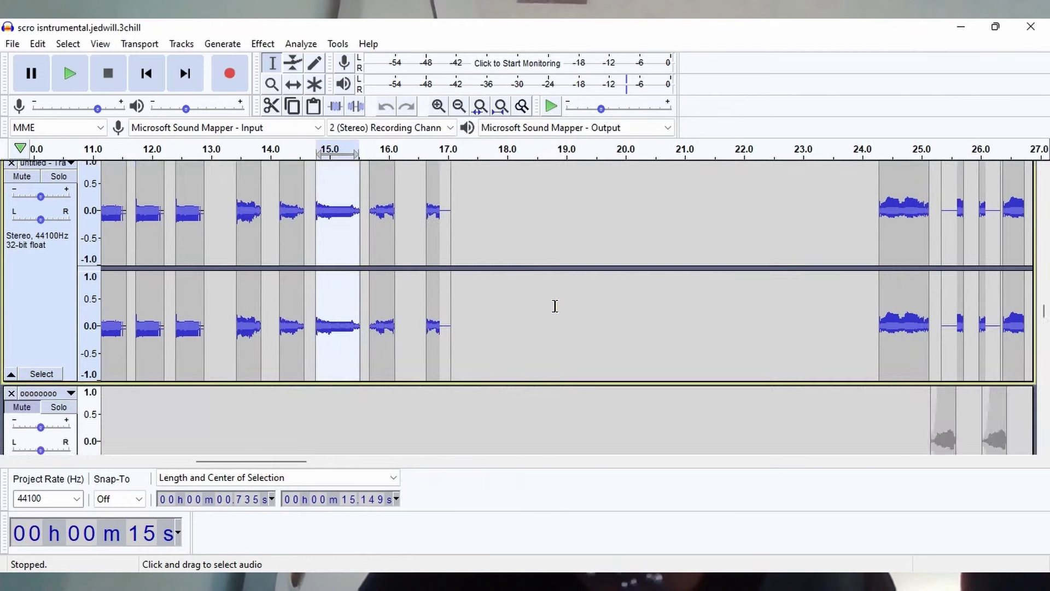
{"action": "scroll", "coordinate": [554, 306], "scroll_direction": "down", "scroll_amount": 10}
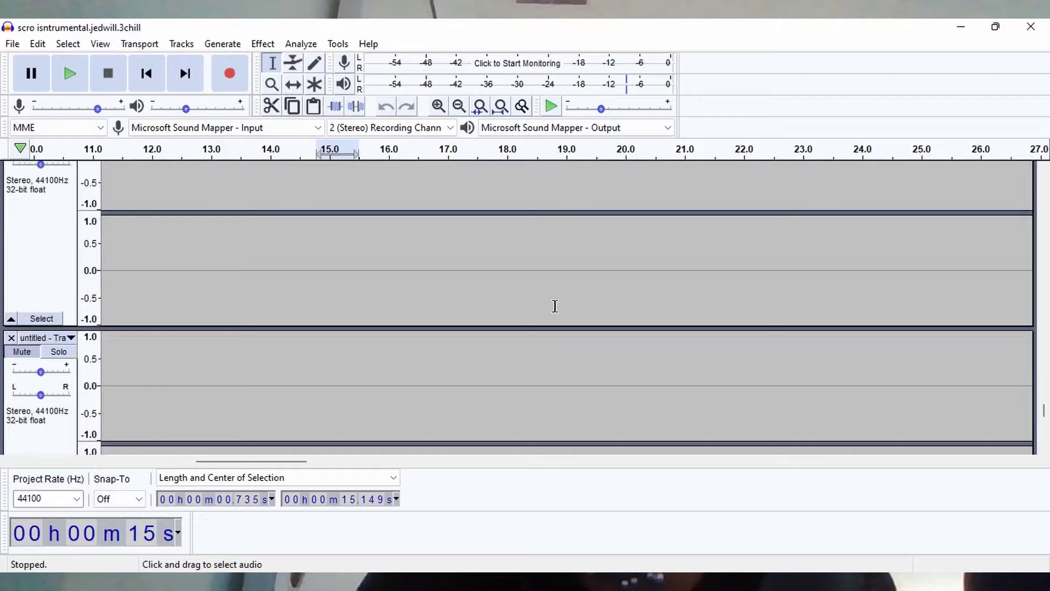
{"action": "scroll", "coordinate": [555, 305], "scroll_direction": "down", "scroll_amount": 3}
{"action": "scroll", "coordinate": [555, 307], "scroll_direction": "down", "scroll_amount": 1, "text": "ctrl"}
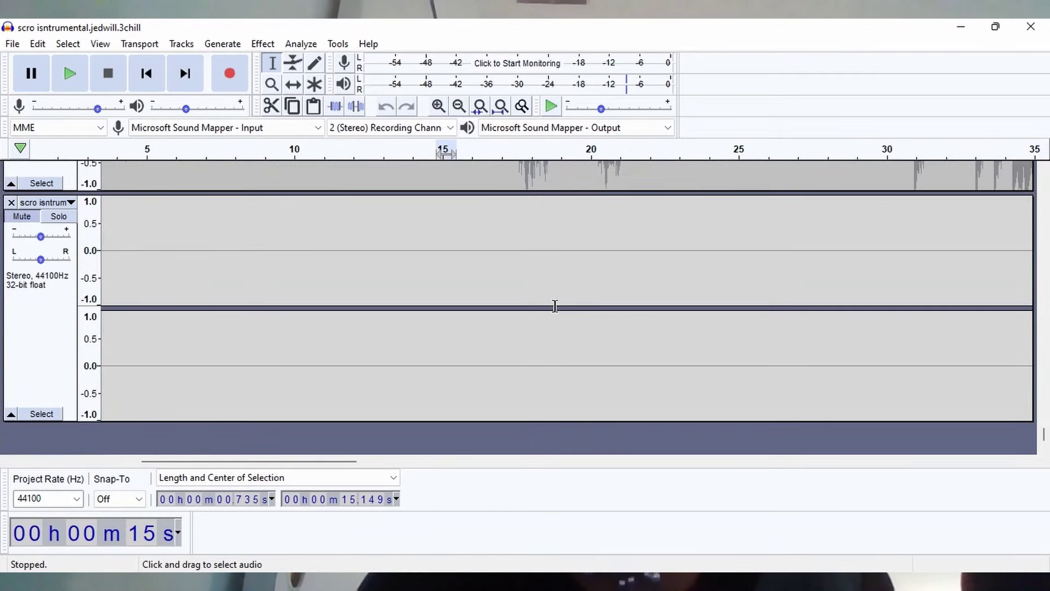
{"action": "scroll", "coordinate": [555, 307], "scroll_direction": "up", "scroll_amount": 1}
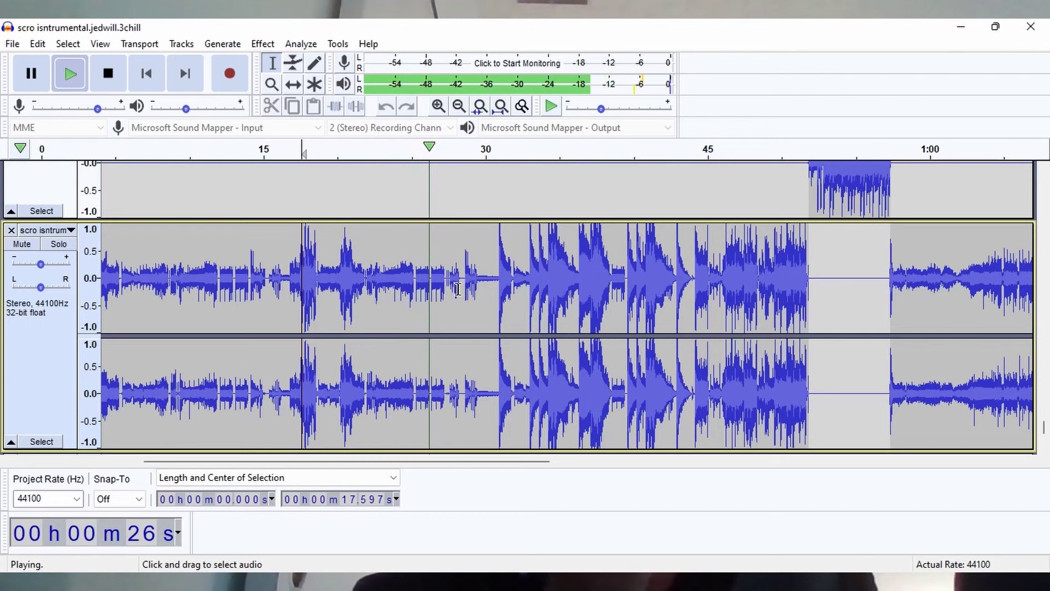
- Stop playback and place the cursor at about 24.1 seconds, ahead of the untitled track's chops
{"action": "key", "text": "space"}
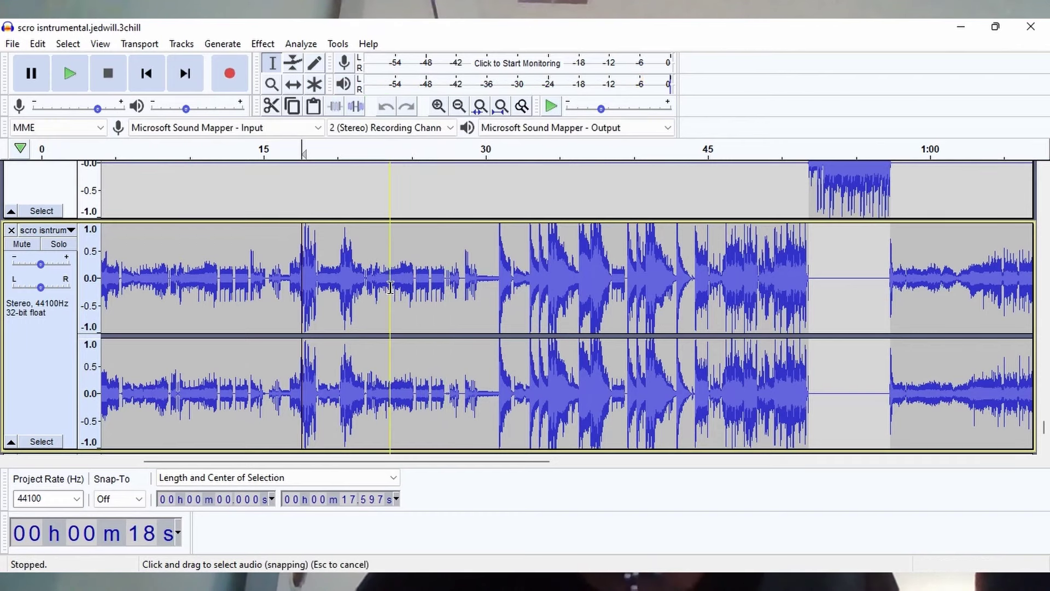
{"action": "scroll", "coordinate": [390, 287], "scroll_direction": "up", "scroll_amount": 6}
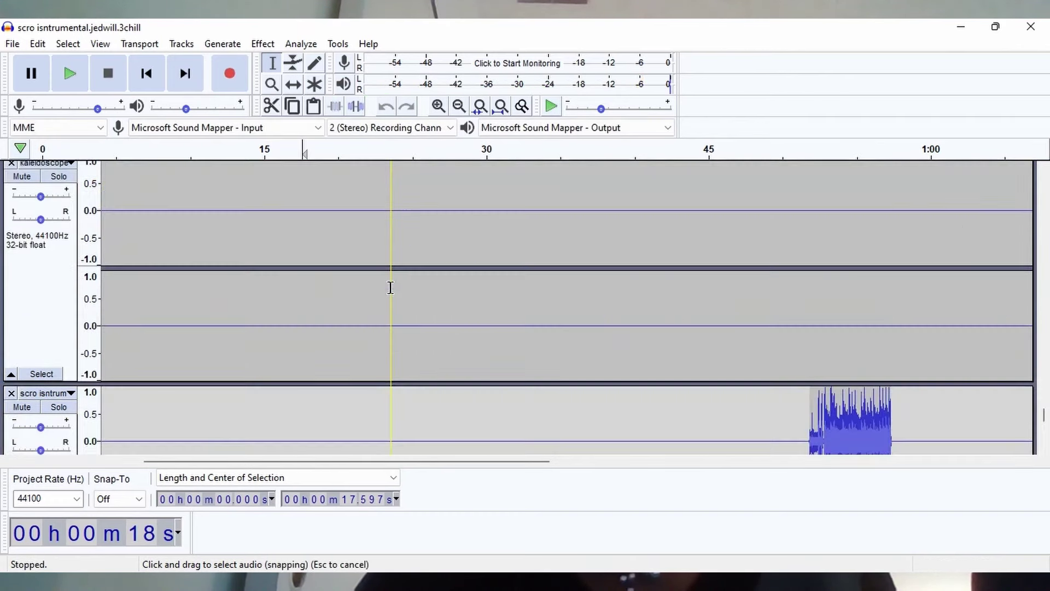
{"action": "scroll", "coordinate": [390, 287], "scroll_direction": "down", "scroll_amount": 5}
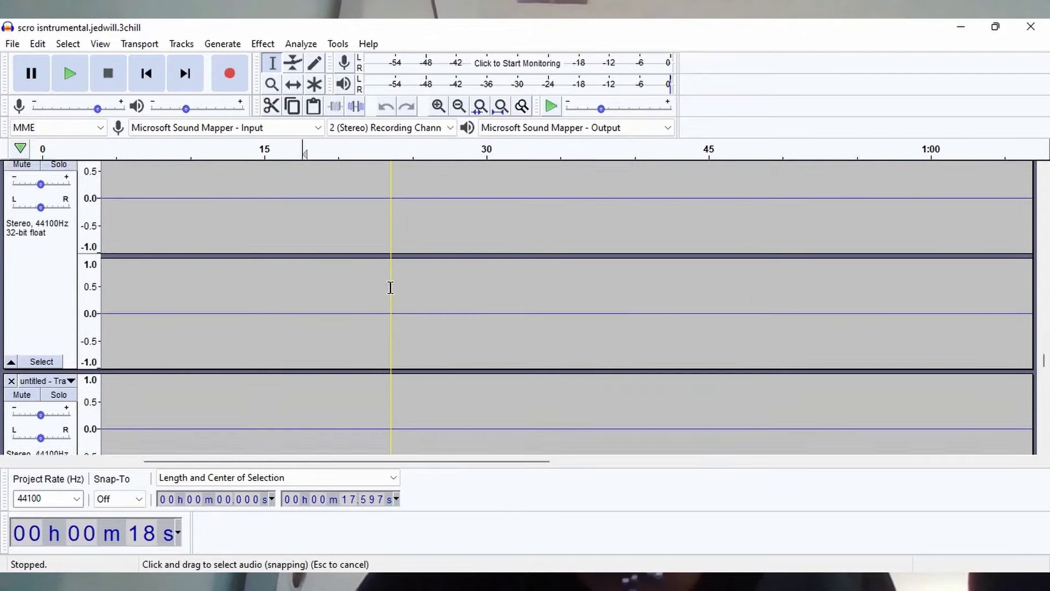
{"action": "scroll", "coordinate": [390, 287], "scroll_direction": "up", "scroll_amount": 4}
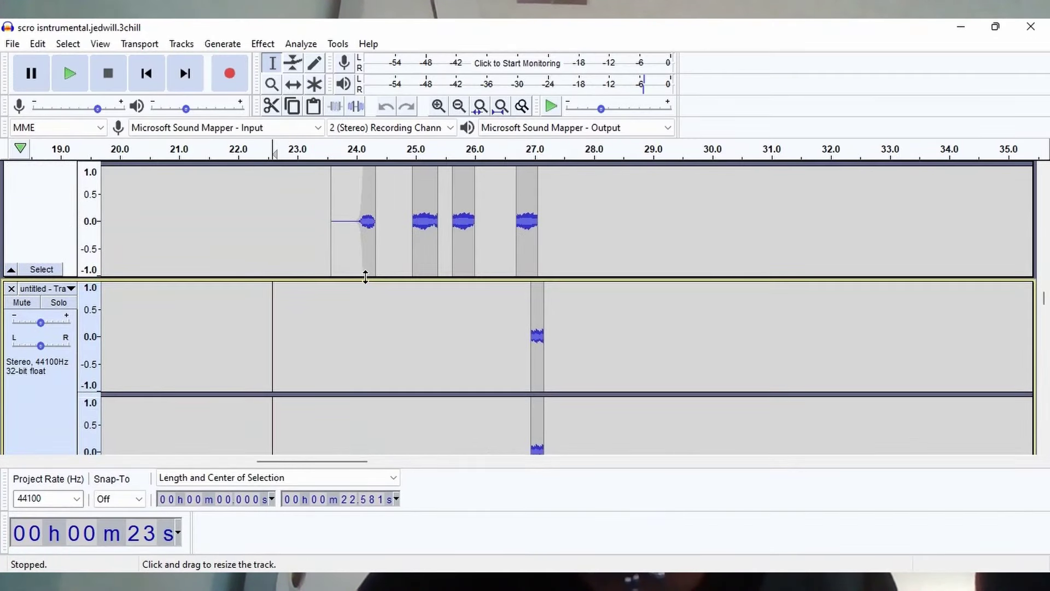
{"action": "left_click", "coordinate": [362, 247]}
{"action": "scroll", "coordinate": [361, 247], "scroll_direction": "down", "scroll_amount": 10}
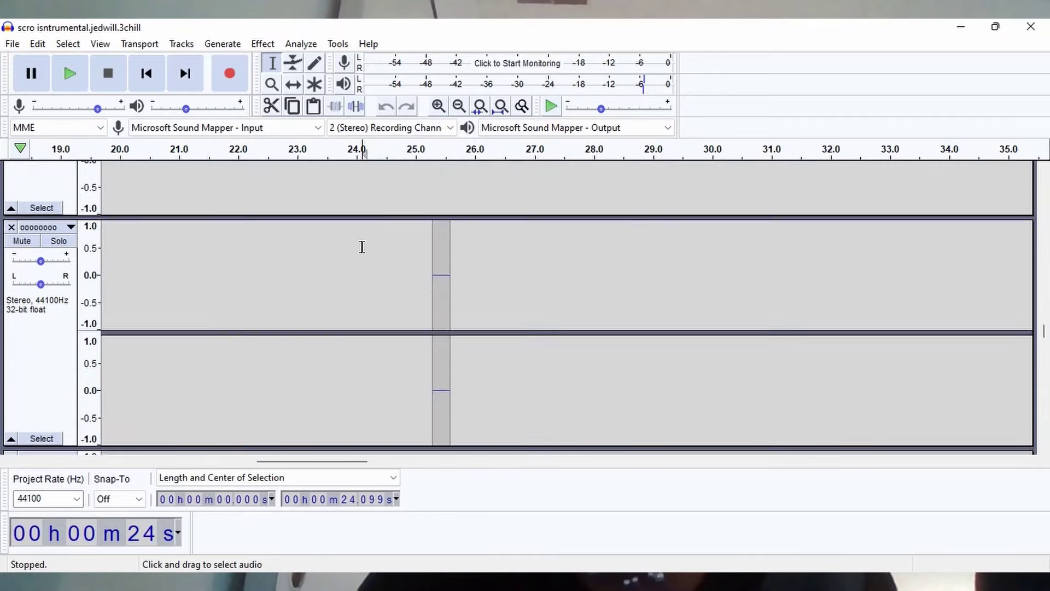
{"action": "scroll", "coordinate": [360, 273], "scroll_direction": "up", "scroll_amount": 5}
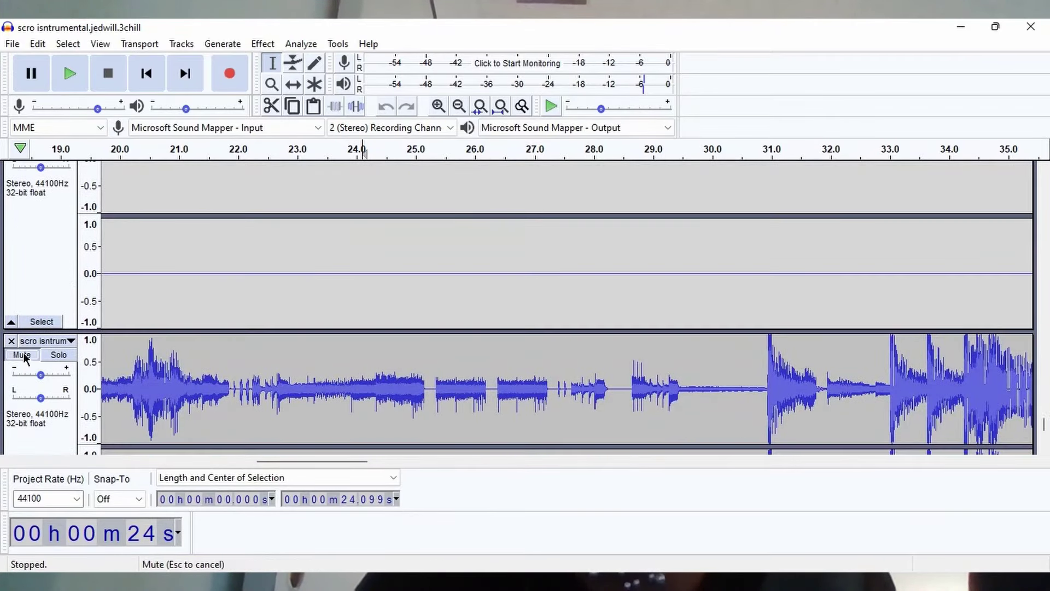
{"action": "scroll", "coordinate": [355, 336], "scroll_direction": "down", "scroll_amount": 10}
{"action": "scroll", "coordinate": [354, 336], "scroll_direction": "down", "scroll_amount": 5}
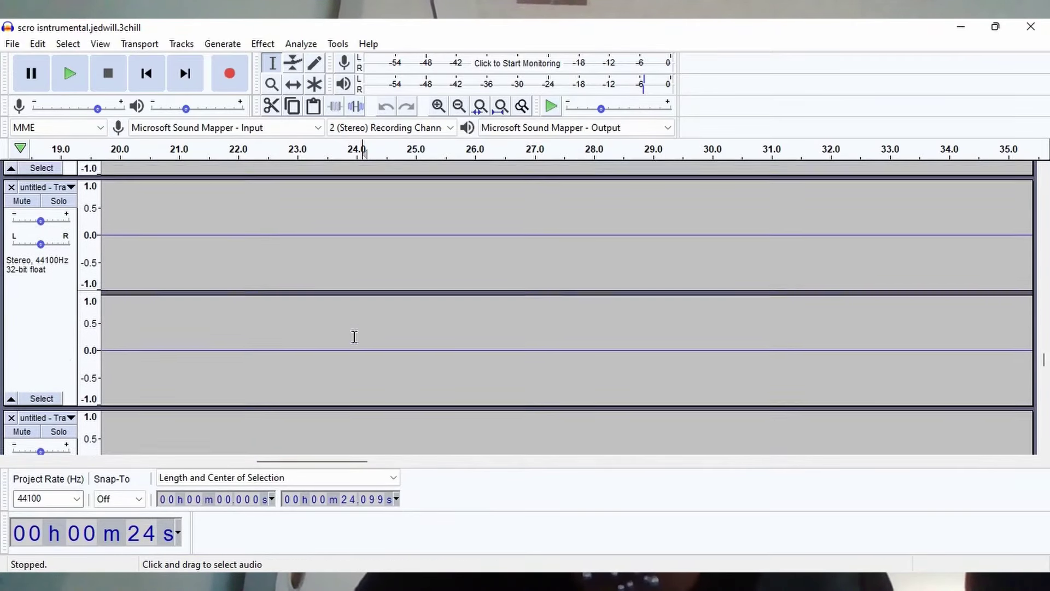
{"action": "scroll", "coordinate": [355, 336], "scroll_direction": "up", "scroll_amount": 4}
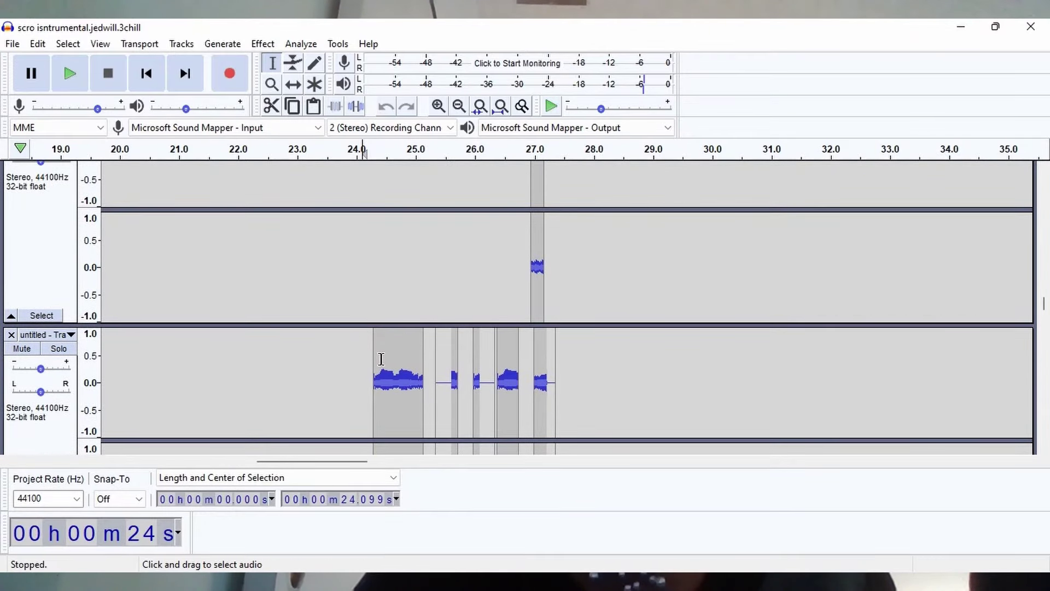
- Play from 24.1 seconds and select the first vocal chop clip on the untitled track
{"action": "key", "text": "space"}
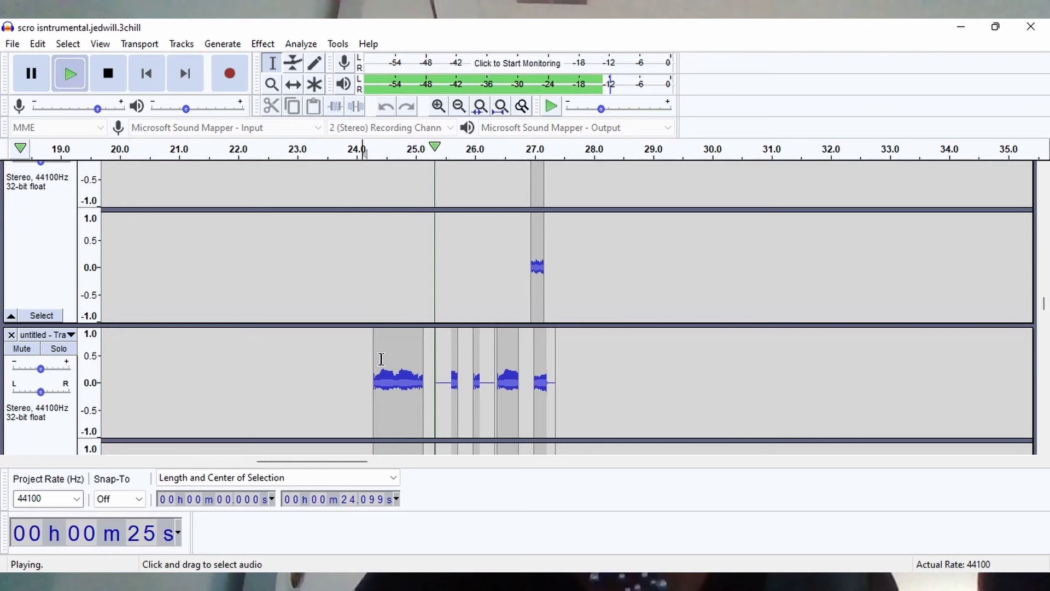
{"action": "double_click", "coordinate": [381, 359]}
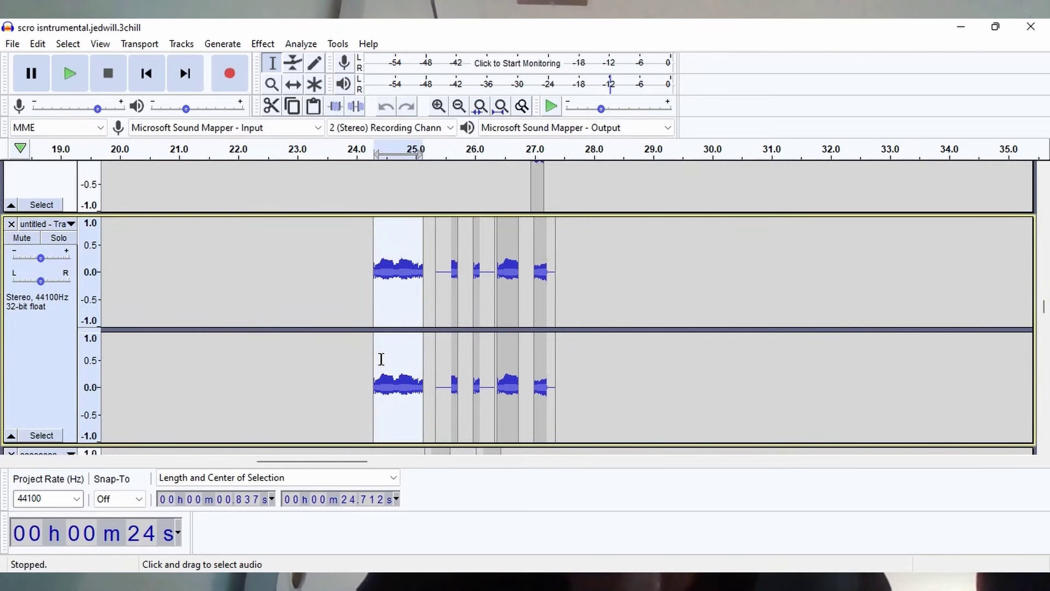
{"action": "scroll", "coordinate": [382, 358], "scroll_direction": "right", "scroll_amount": 1}
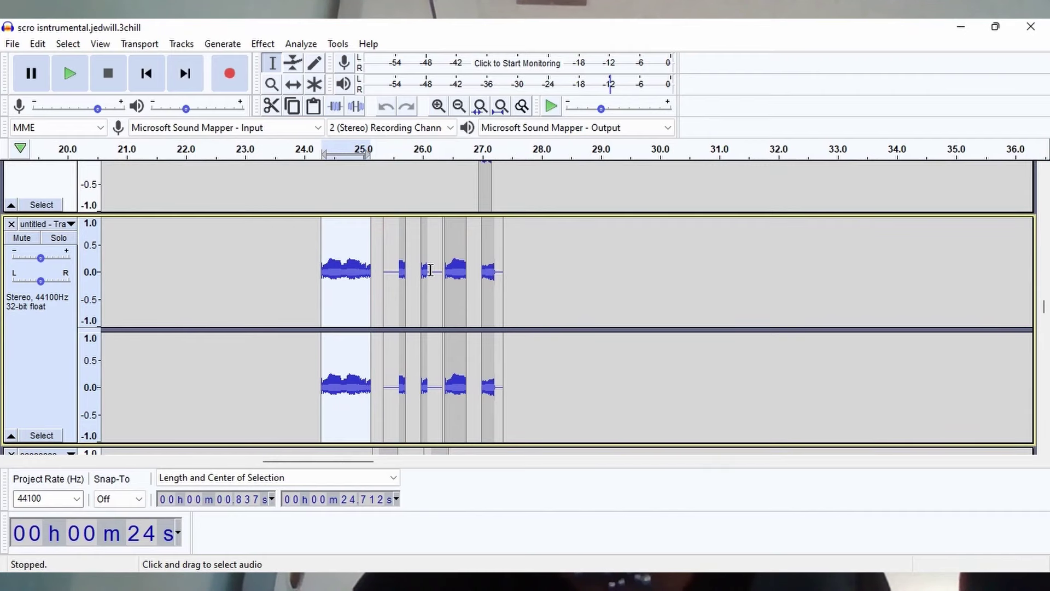
{"action": "scroll", "coordinate": [428, 267], "scroll_direction": "up", "scroll_amount": 3}
{"action": "scroll", "coordinate": [428, 267], "scroll_direction": "down", "scroll_amount": 3}
- Zoom to fit the two-minute arrangement, play from about 29 seconds, then stop near 31 seconds
{"action": "key", "text": "ctrl+f"}
{"action": "left_click", "coordinate": [317, 289]}
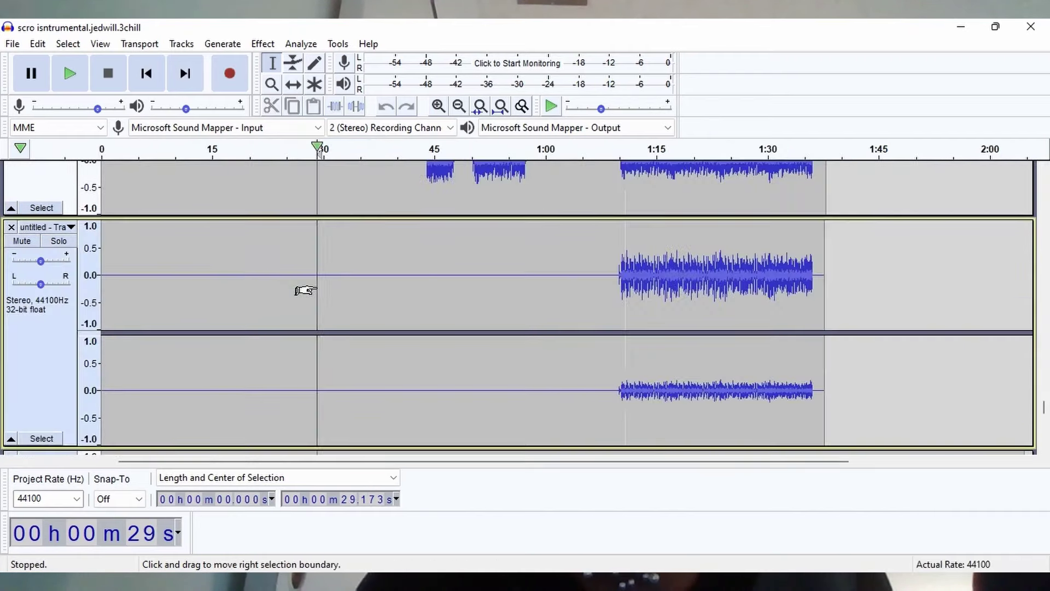
{"action": "key", "text": "space"}
{"action": "scroll", "coordinate": [317, 285], "scroll_direction": "down", "scroll_amount": 10}
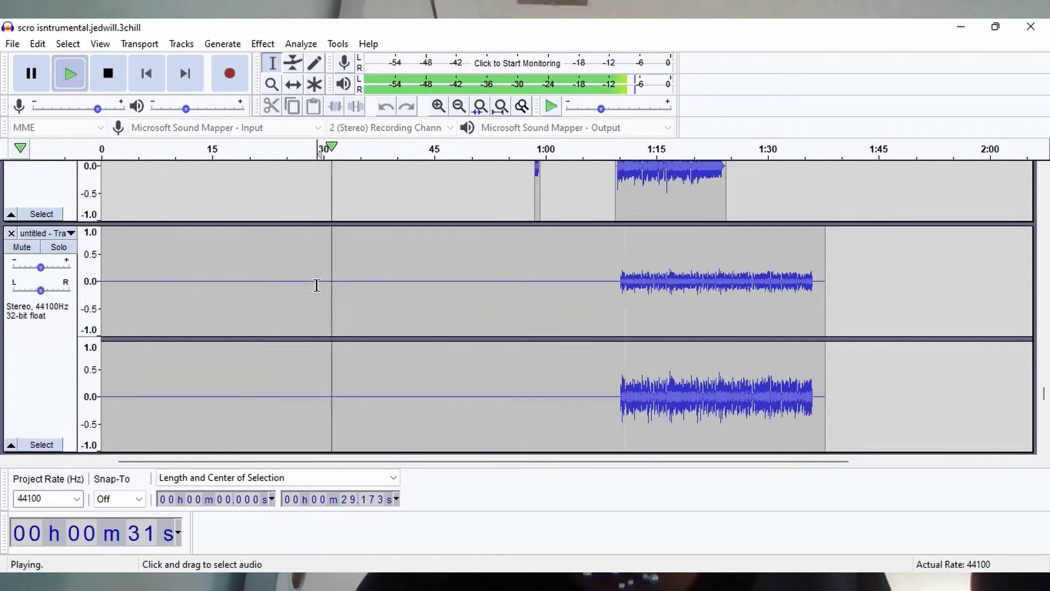
{"action": "scroll", "coordinate": [317, 285], "scroll_direction": "down", "scroll_amount": 8}
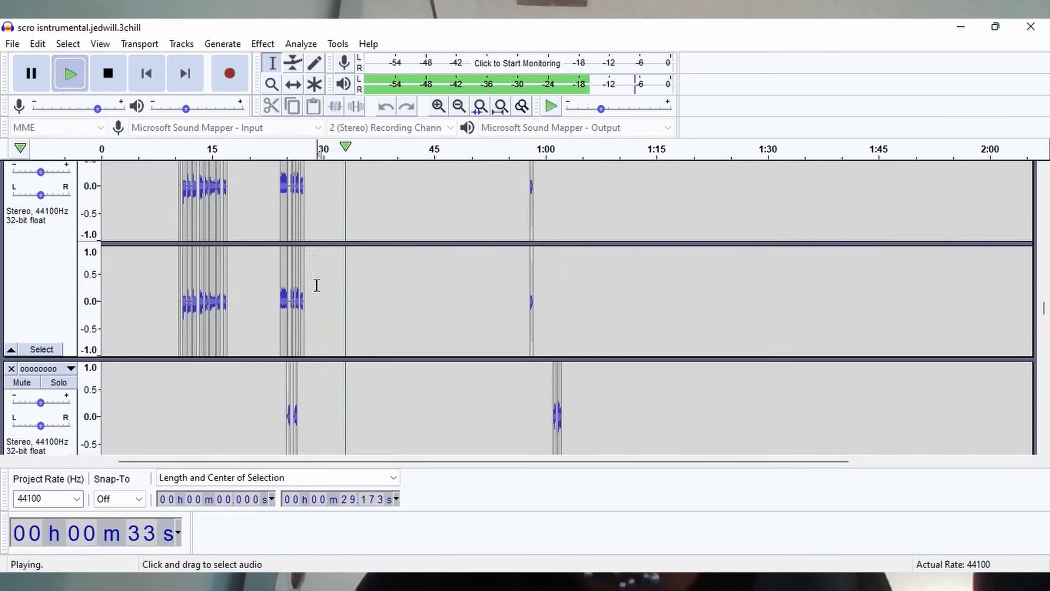
{"action": "scroll", "coordinate": [317, 285], "scroll_direction": "down", "scroll_amount": 8}
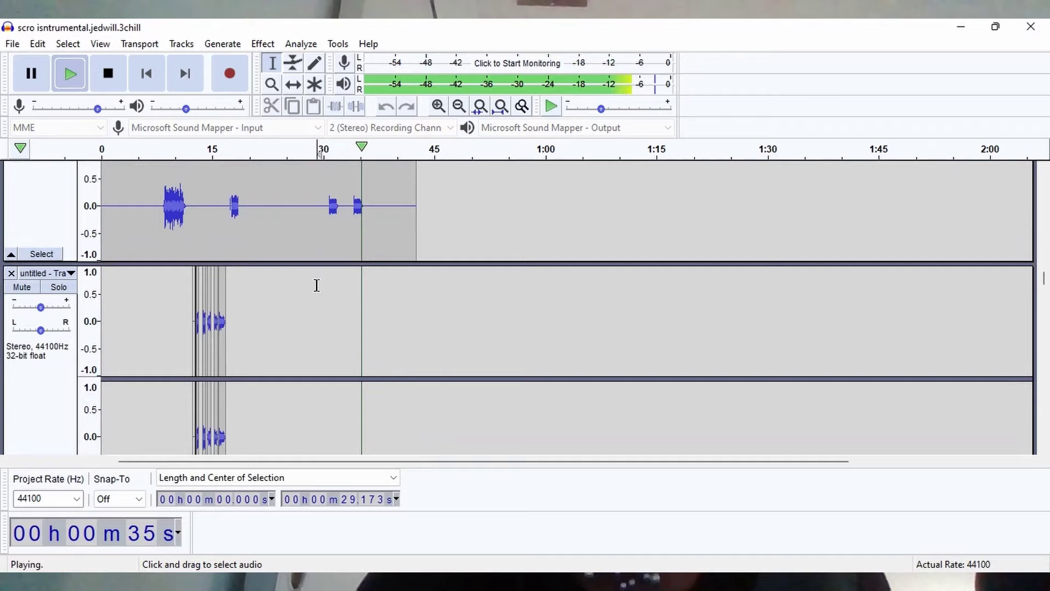
{"action": "scroll", "coordinate": [316, 285], "scroll_direction": "up", "scroll_amount": 2}
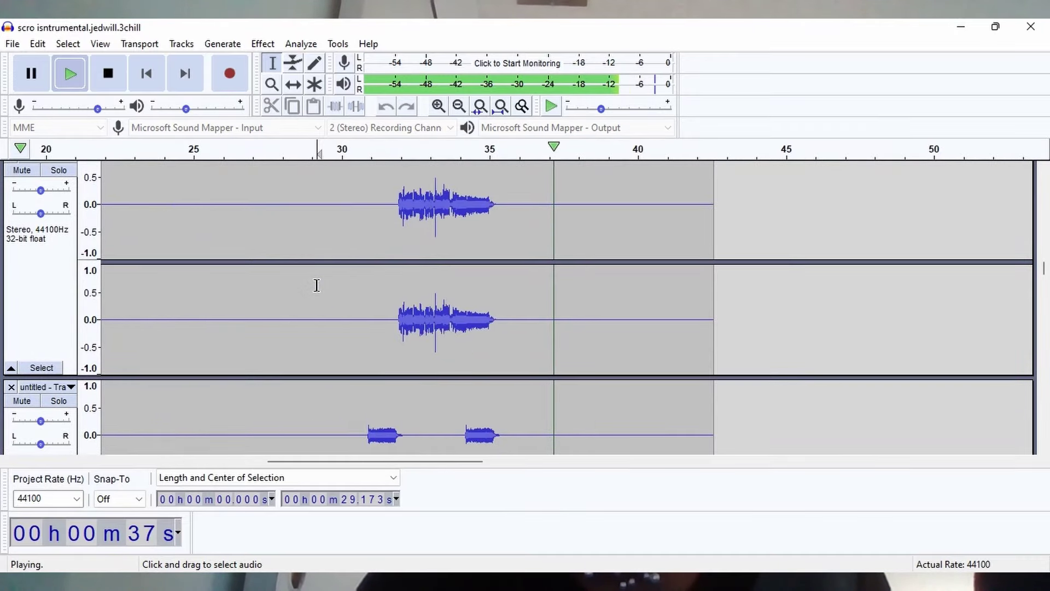
{"action": "left_click", "coordinate": [368, 314]}
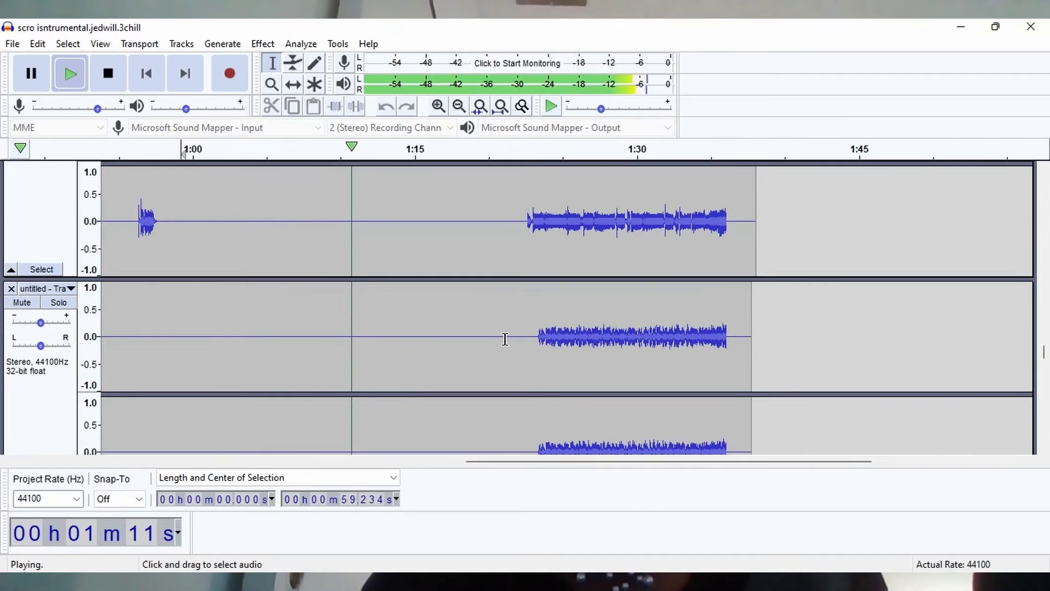
{"action": "scroll", "coordinate": [414, 347], "scroll_direction": "down", "scroll_amount": 10}
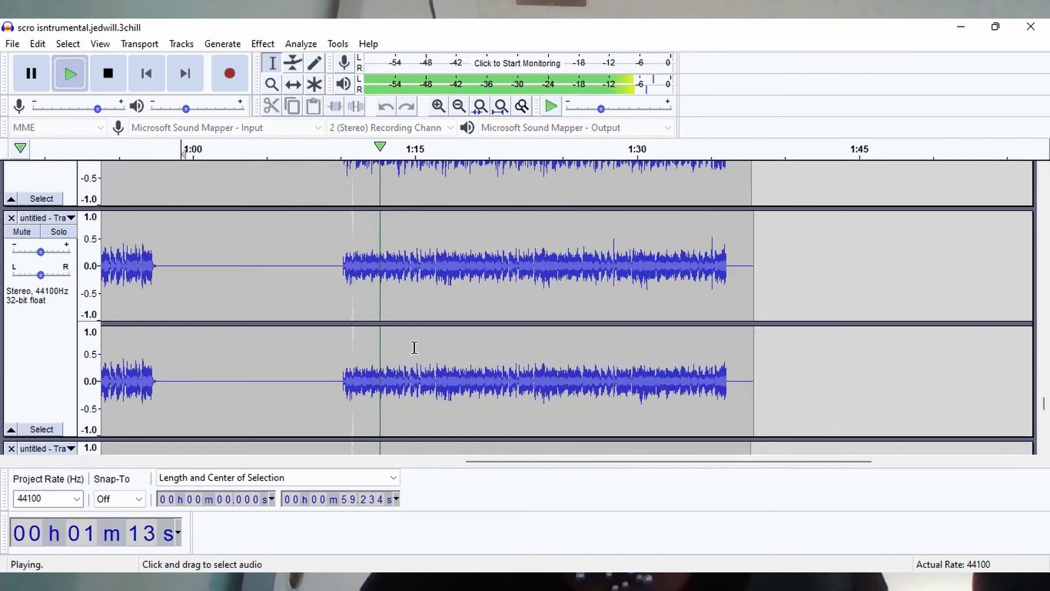
{"action": "scroll", "coordinate": [414, 347], "scroll_direction": "down", "scroll_amount": 5}
{"action": "scroll", "coordinate": [414, 347], "scroll_direction": "right", "scroll_amount": 2}
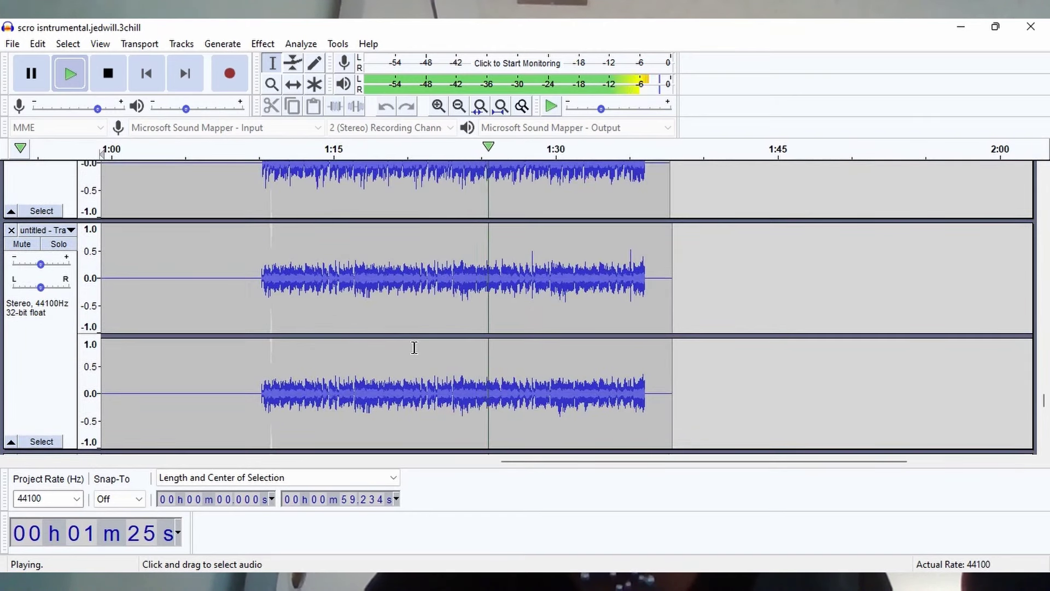
{"action": "scroll", "coordinate": [413, 347], "scroll_direction": "up", "scroll_amount": 3}
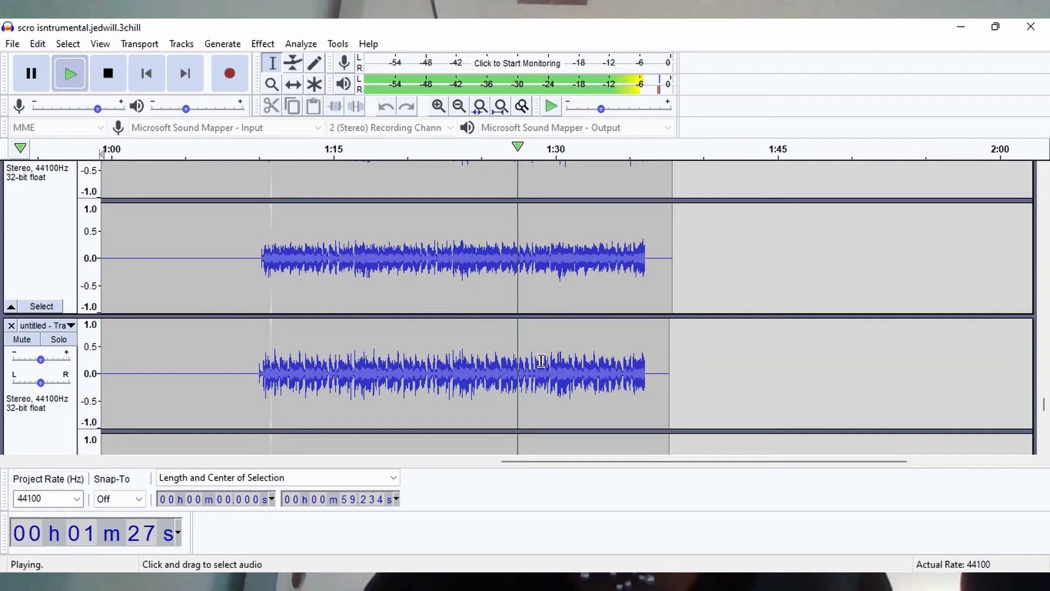
{"action": "scroll", "coordinate": [540, 360], "scroll_direction": "right", "scroll_amount": 3}
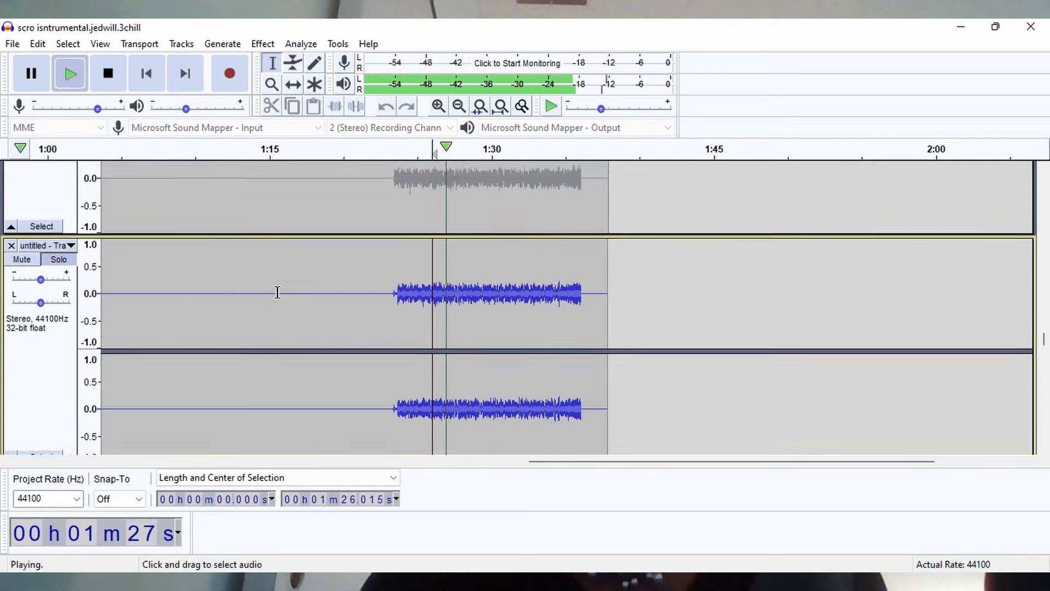
- Silence the untitled track's clip near 1:30 during playback, then scroll through the remaining tracks
{"action": "scroll", "coordinate": [277, 292], "scroll_direction": "down", "scroll_amount": 3}
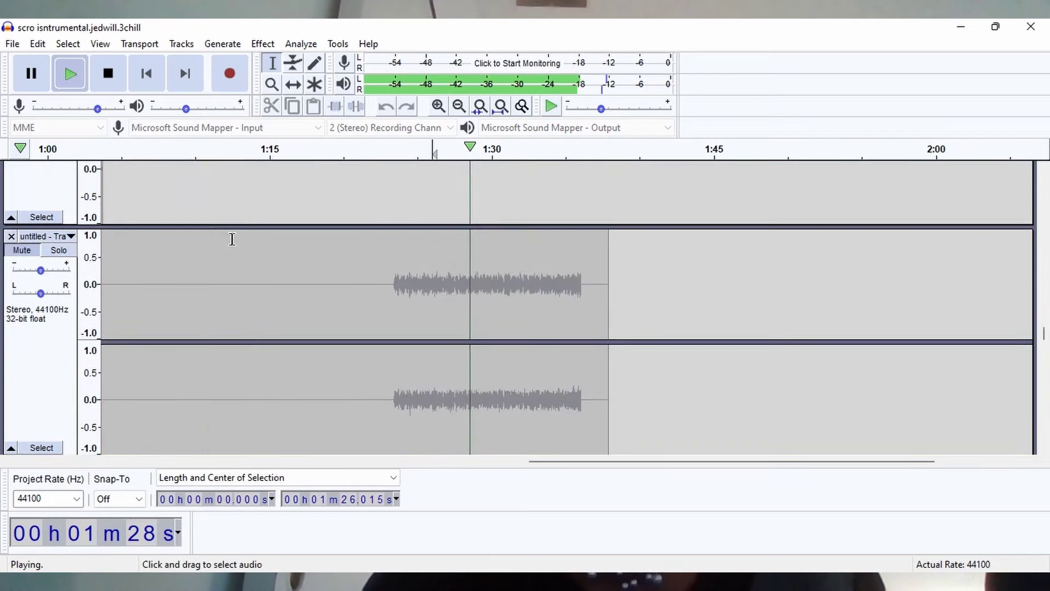
{"action": "left_click", "coordinate": [30, 252]}
{"action": "scroll", "coordinate": [265, 272], "scroll_direction": "up", "scroll_amount": 3}
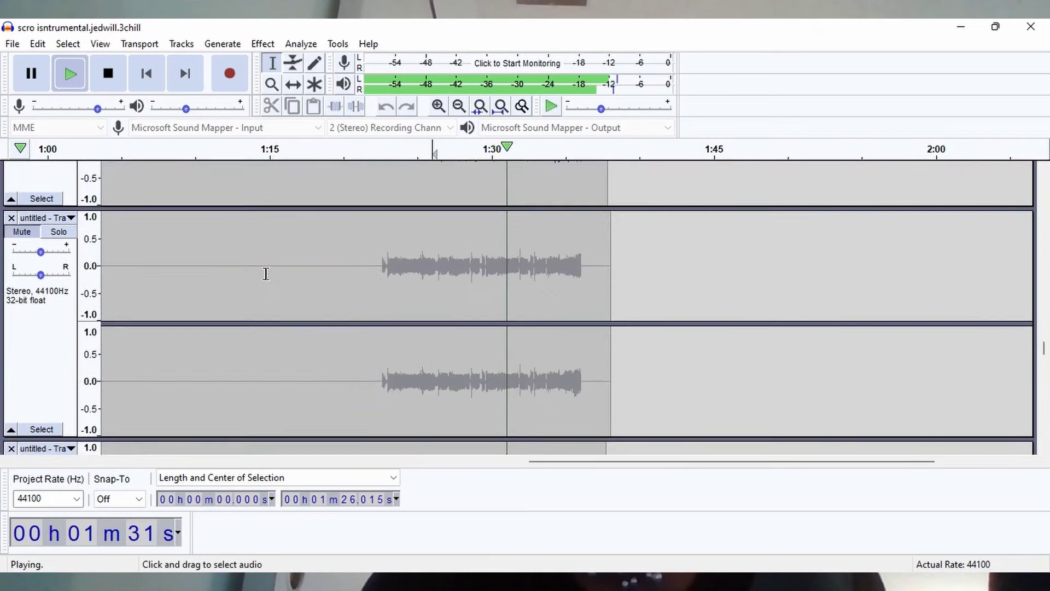
{"action": "scroll", "coordinate": [164, 252], "scroll_direction": "up", "scroll_amount": 1}
{"action": "scroll", "coordinate": [225, 270], "scroll_direction": "down", "scroll_amount": 9}
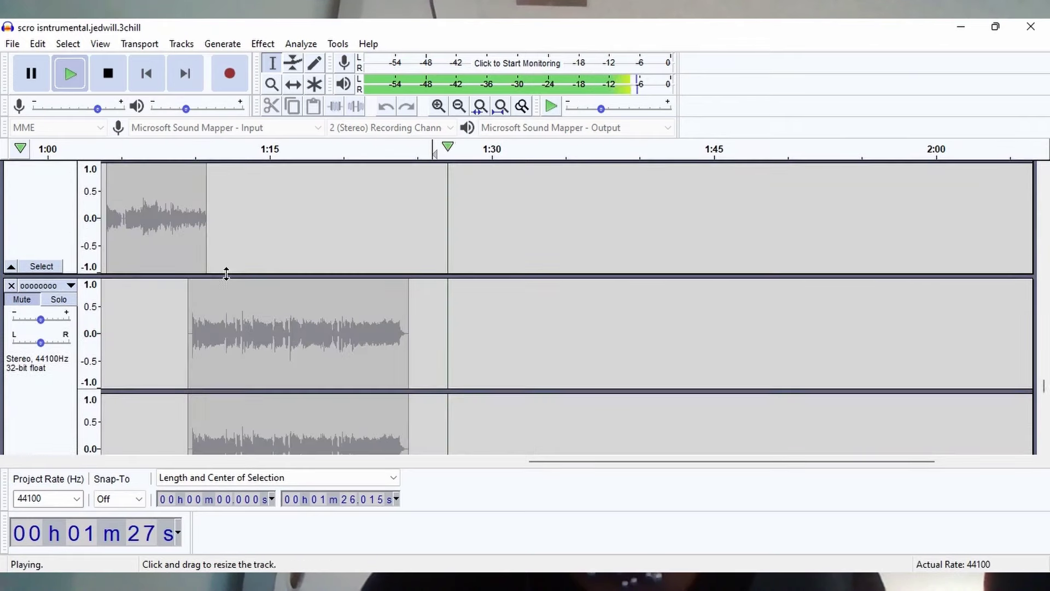
{"action": "scroll", "coordinate": [225, 272], "scroll_direction": "down", "scroll_amount": 6}
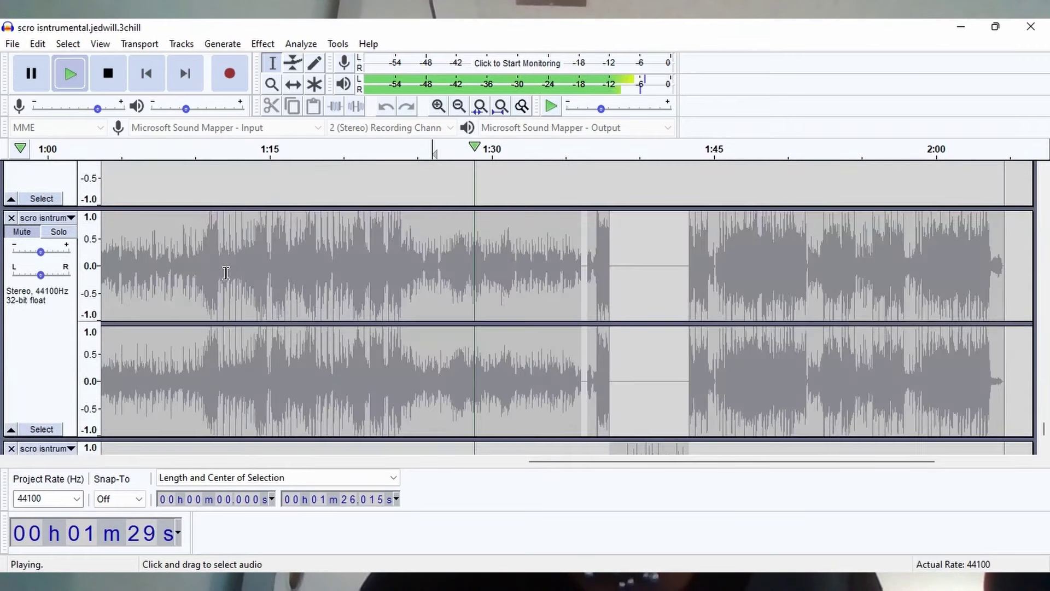
{"action": "scroll", "coordinate": [226, 273], "scroll_direction": "up", "scroll_amount": 8}
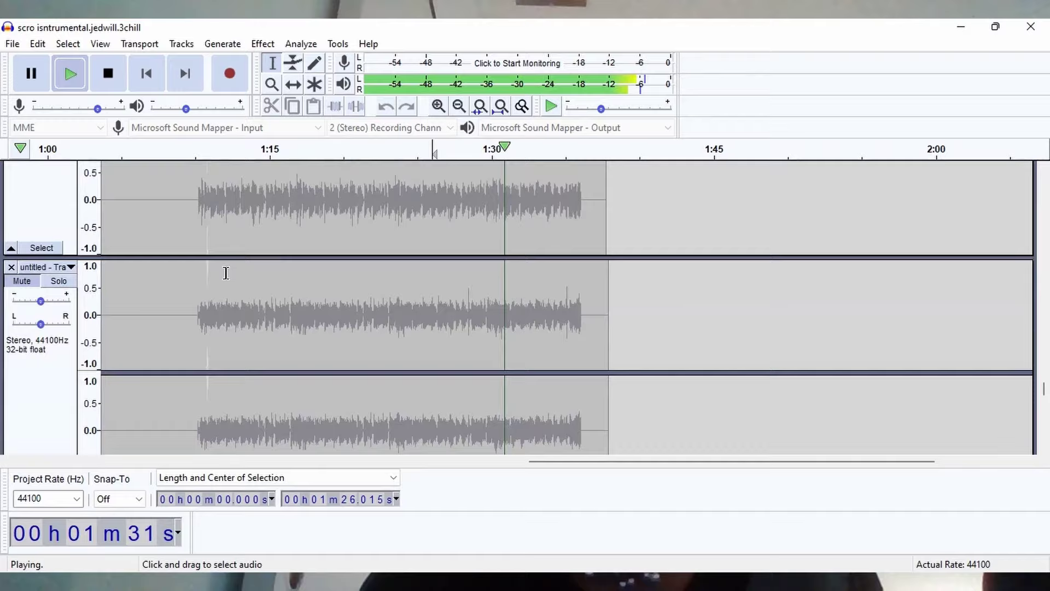
{"action": "scroll", "coordinate": [225, 272], "scroll_direction": "up", "scroll_amount": 5}
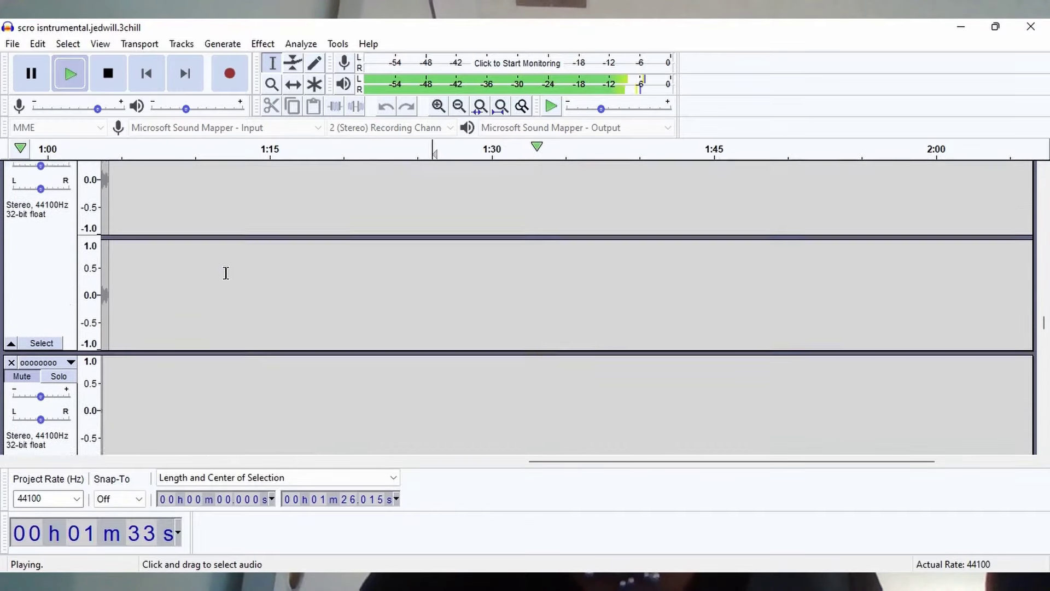
{"action": "scroll", "coordinate": [225, 272], "scroll_direction": "up", "scroll_amount": 6}
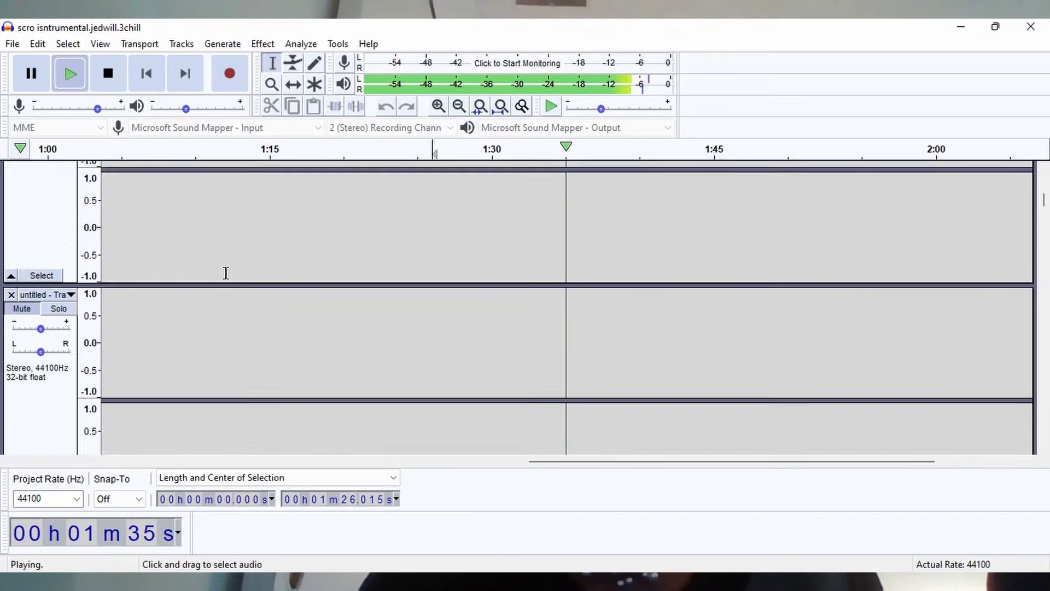